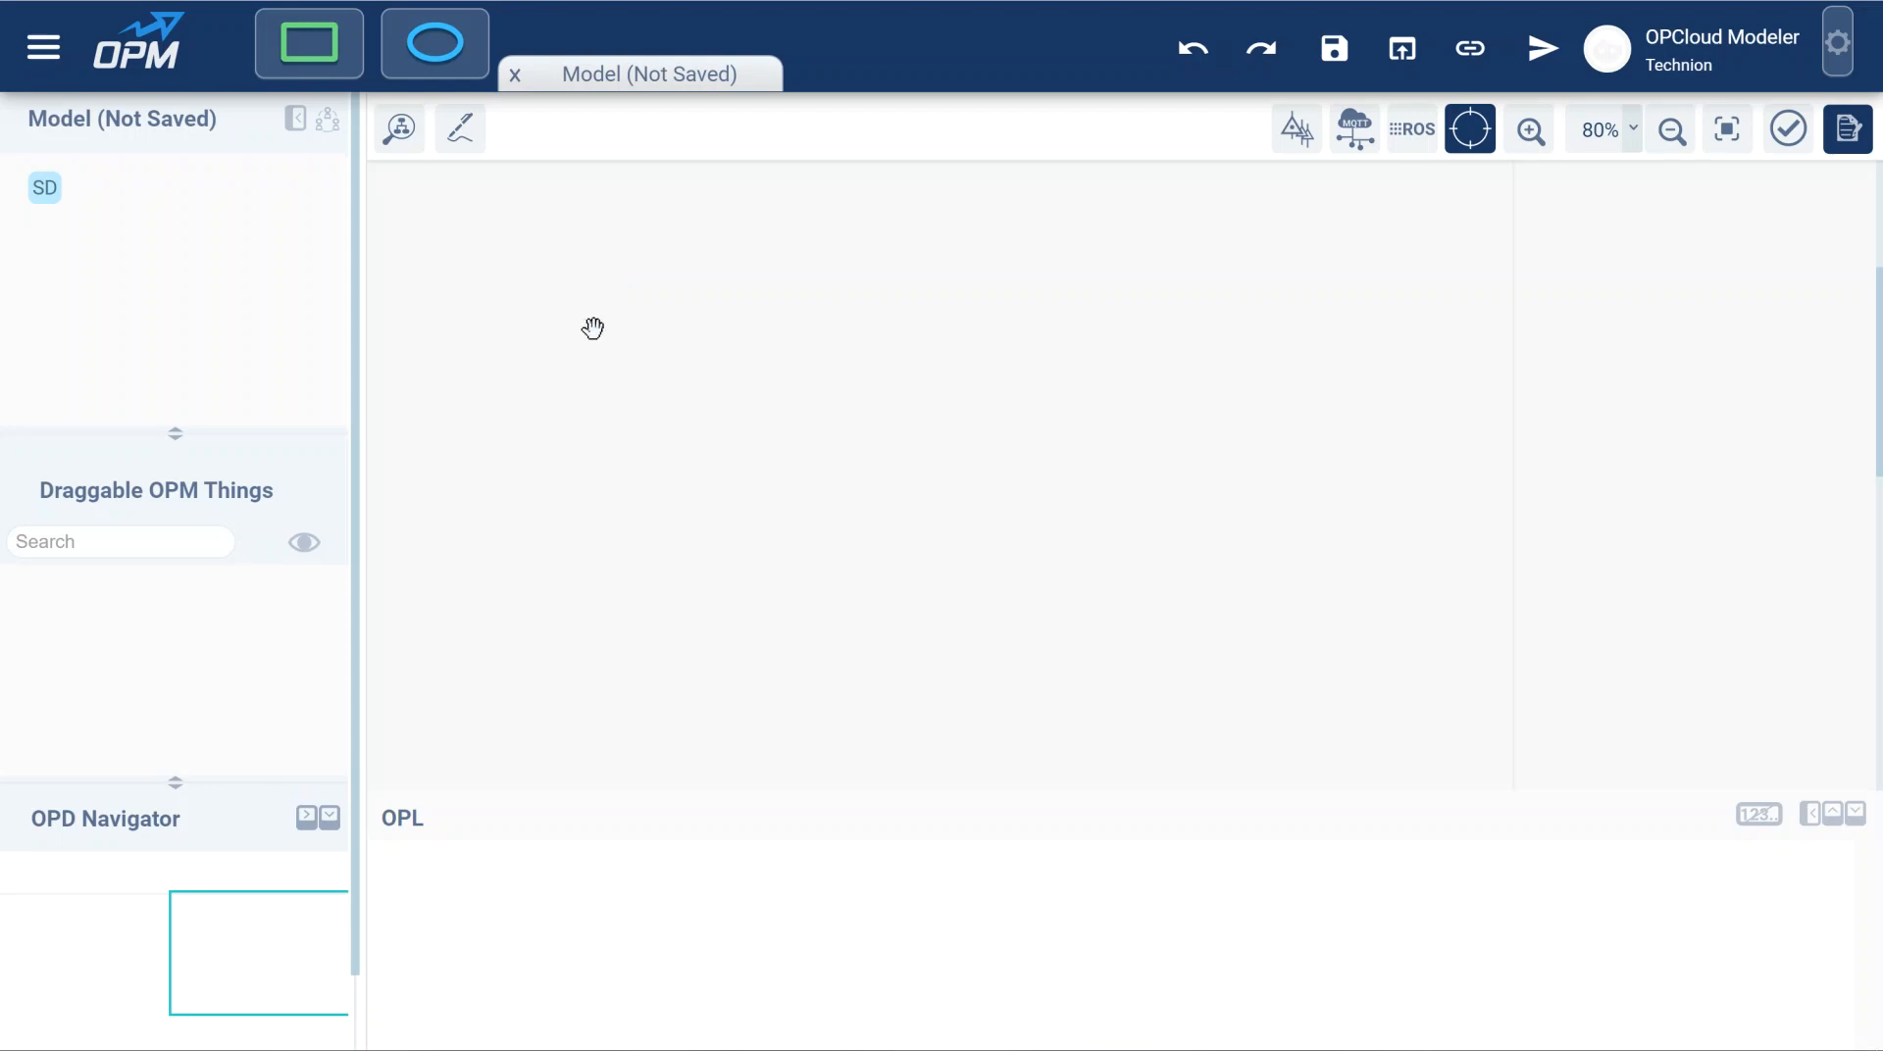
Add an object to the diagram, change its essence to physical, and name it User.
{"action": "left_click_drag", "start_coordinate": [308, 43], "coordinate": [731, 326]}
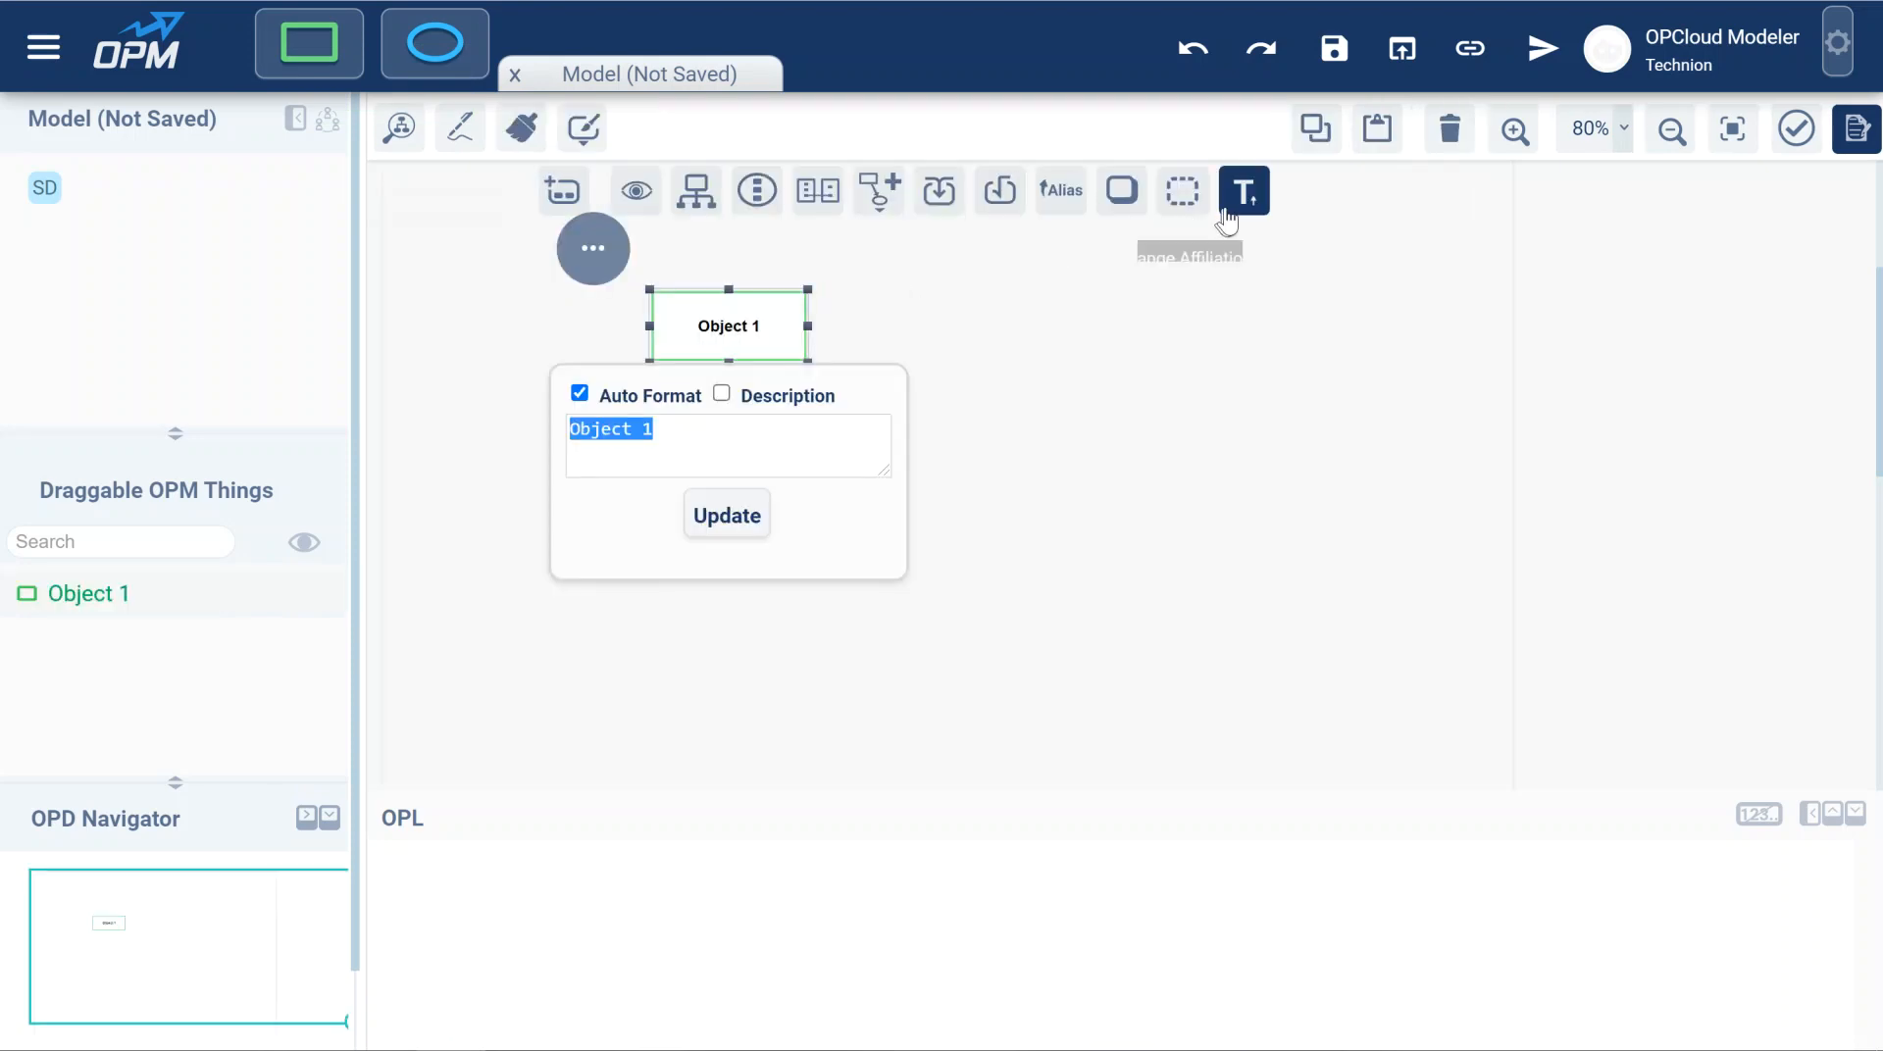
{"action": "left_click", "coordinate": [1123, 208]}
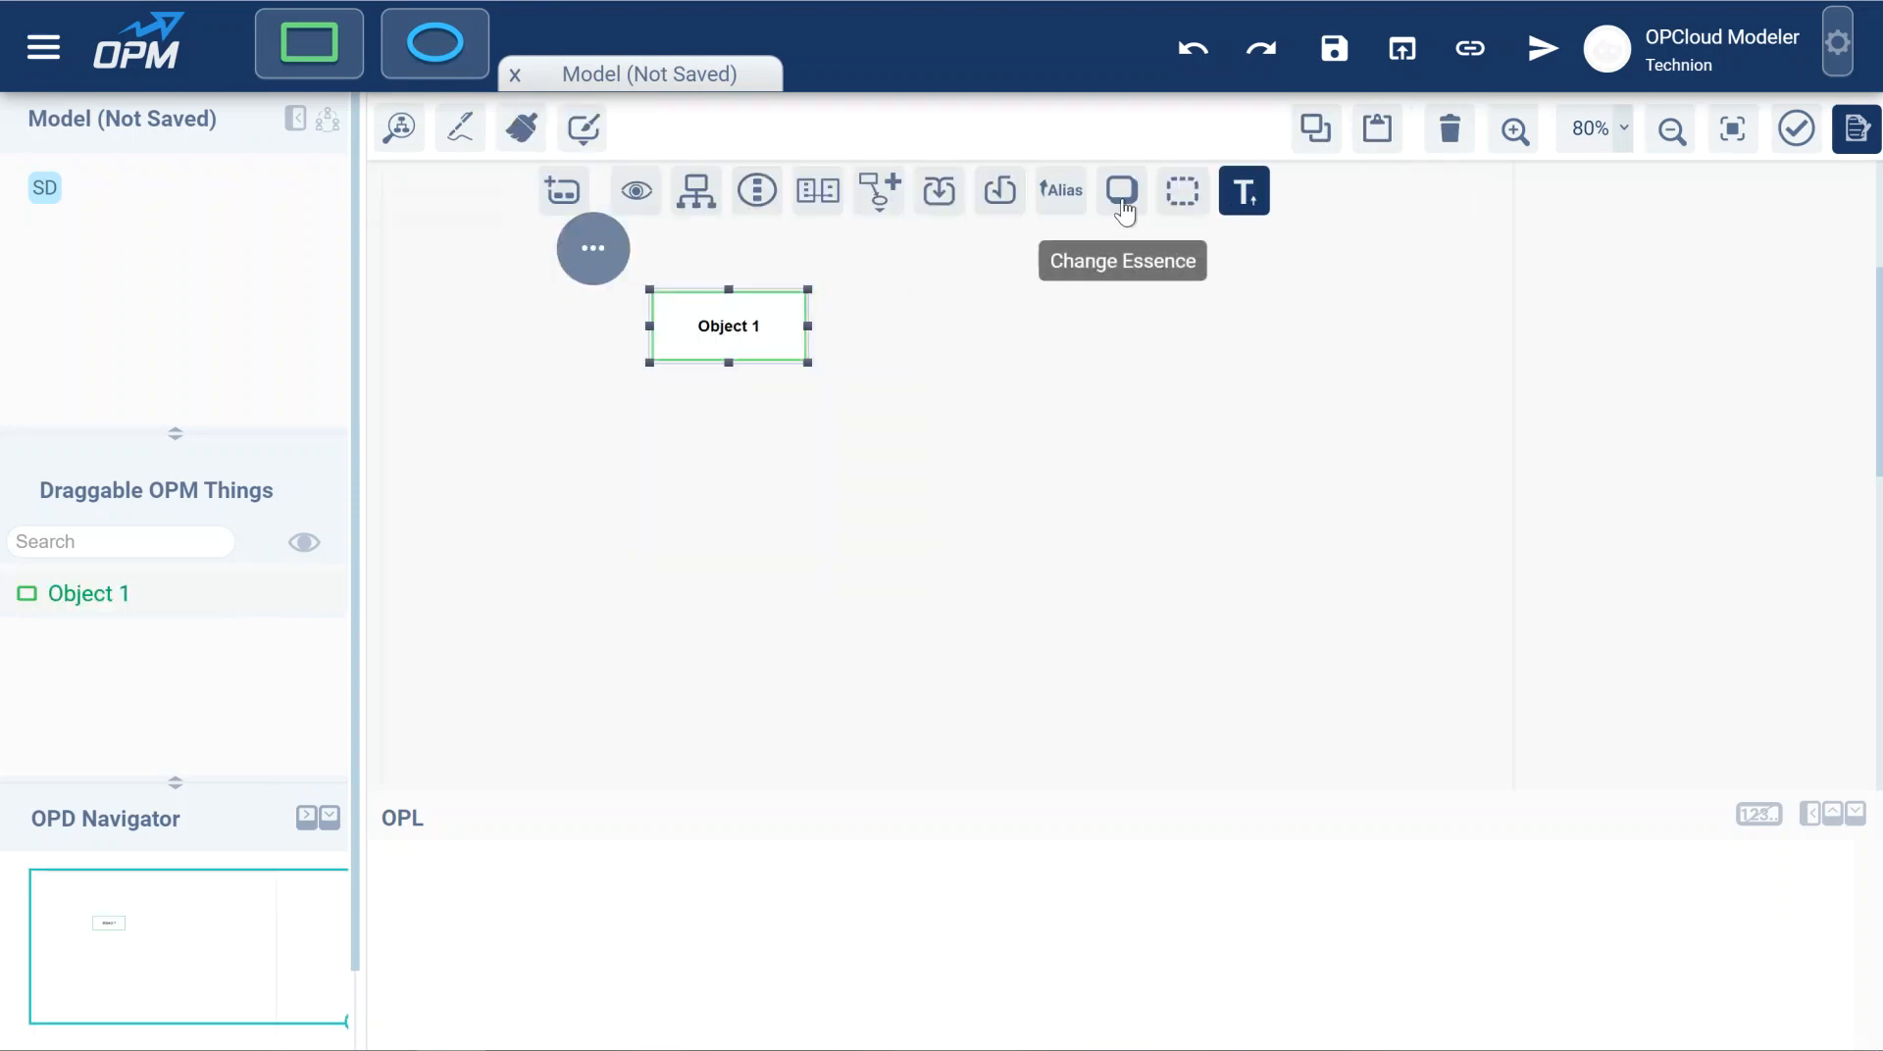
{"action": "double_click", "coordinate": [736, 324]}
{"action": "type", "text": "User"}
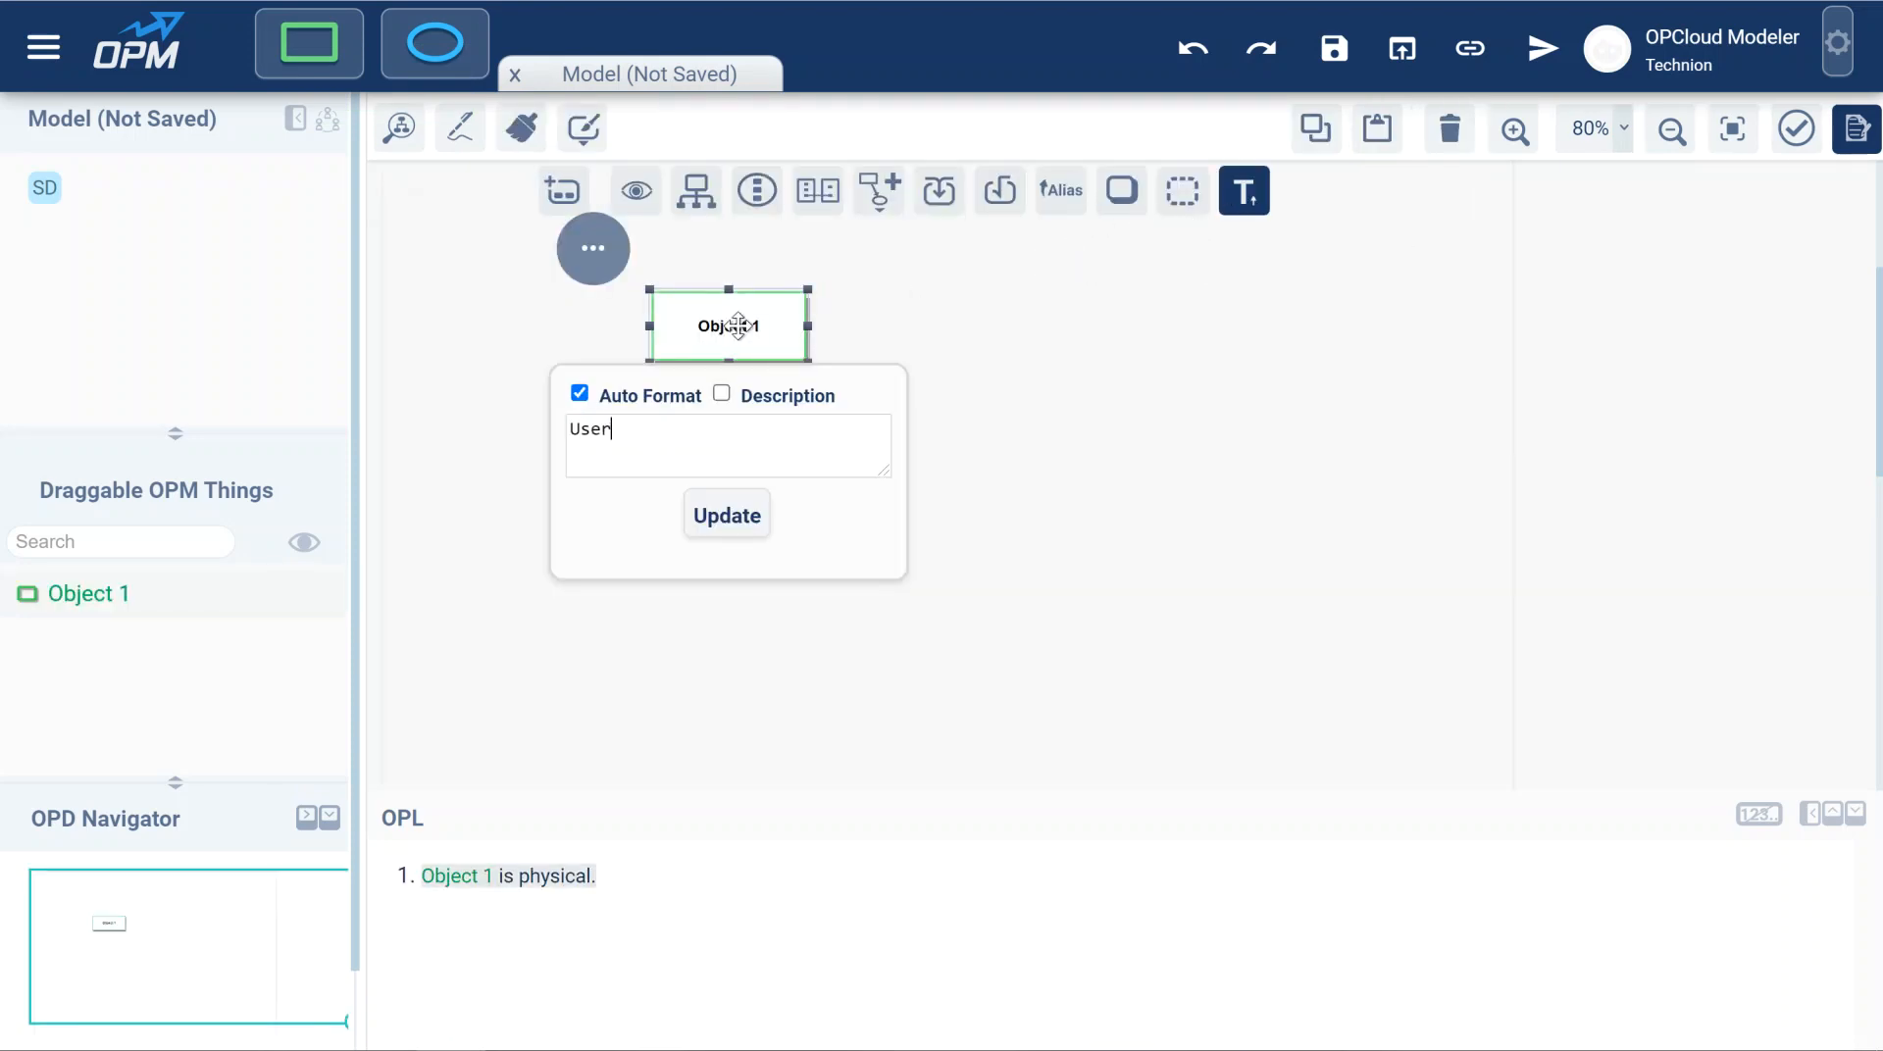
{"action": "left_click", "coordinate": [737, 536]}
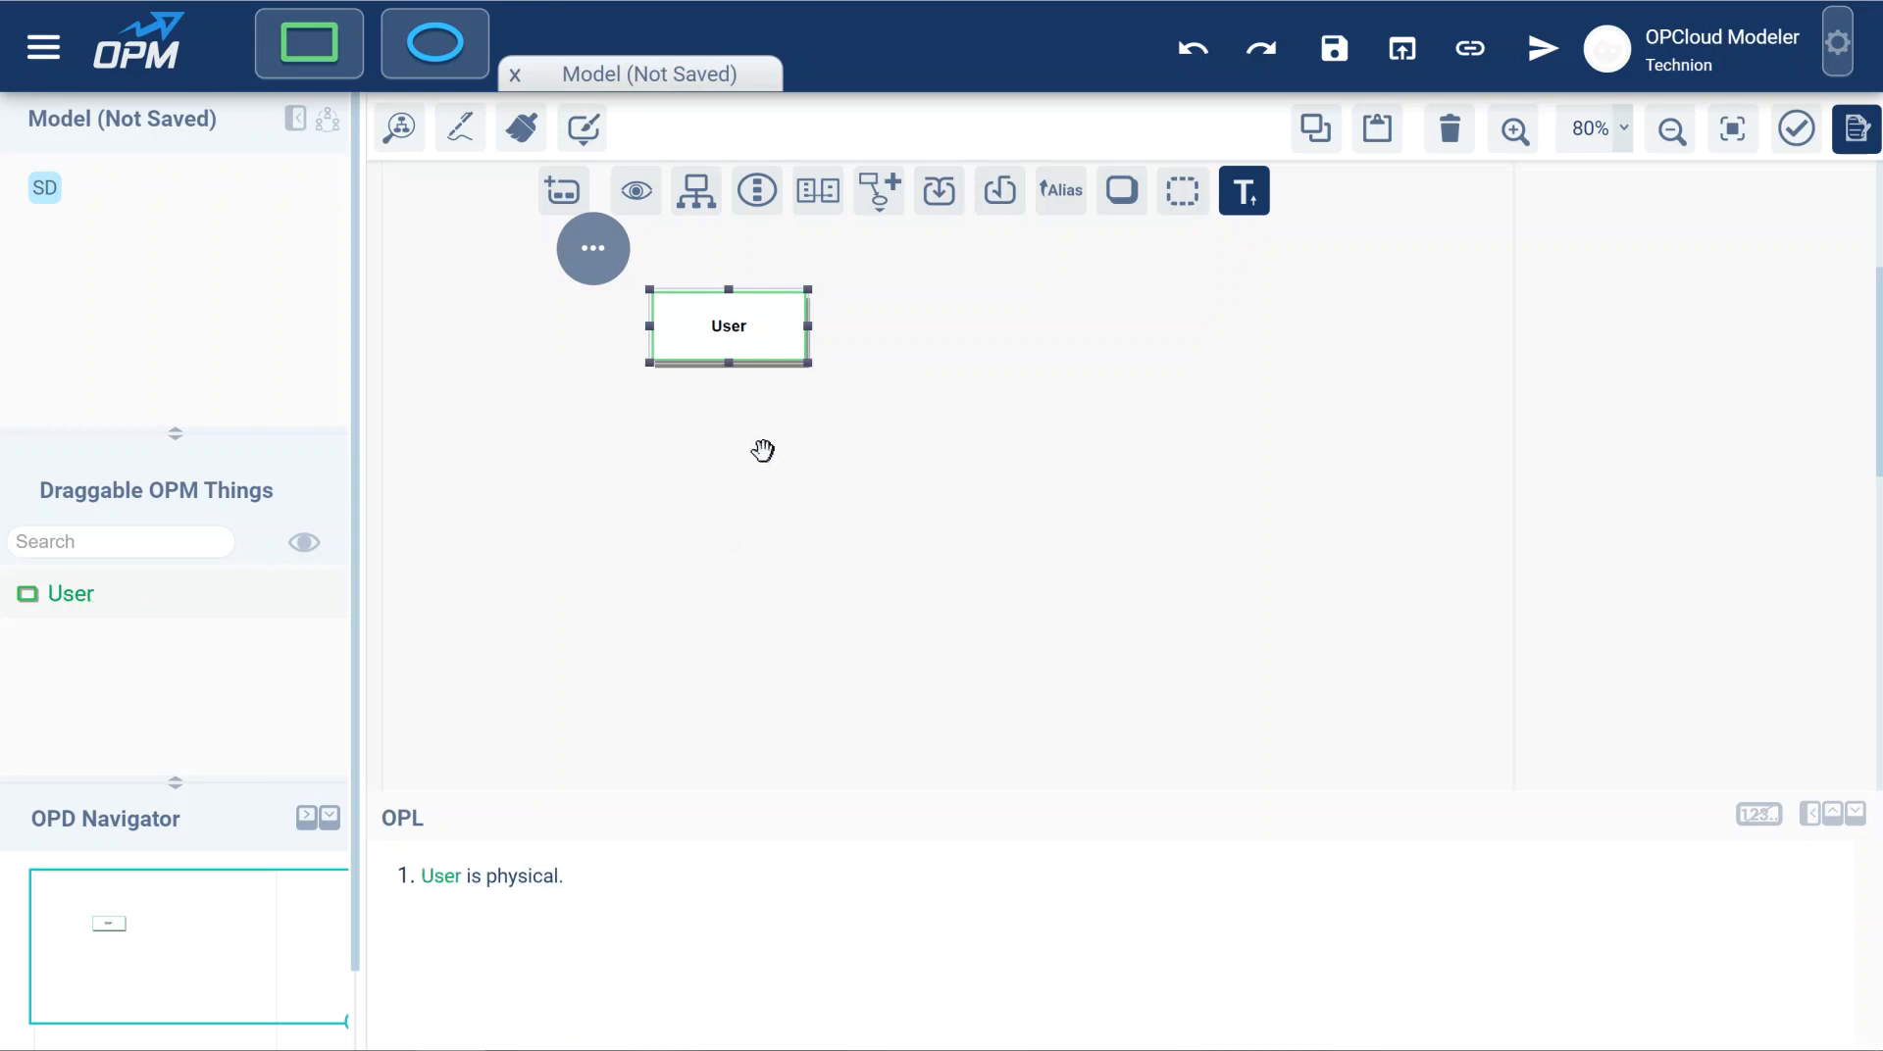
Add a process named Input Getting to the diagram, diagonally below the User object.
{"action": "left_click_drag", "start_coordinate": [435, 44], "coordinate": [949, 442]}
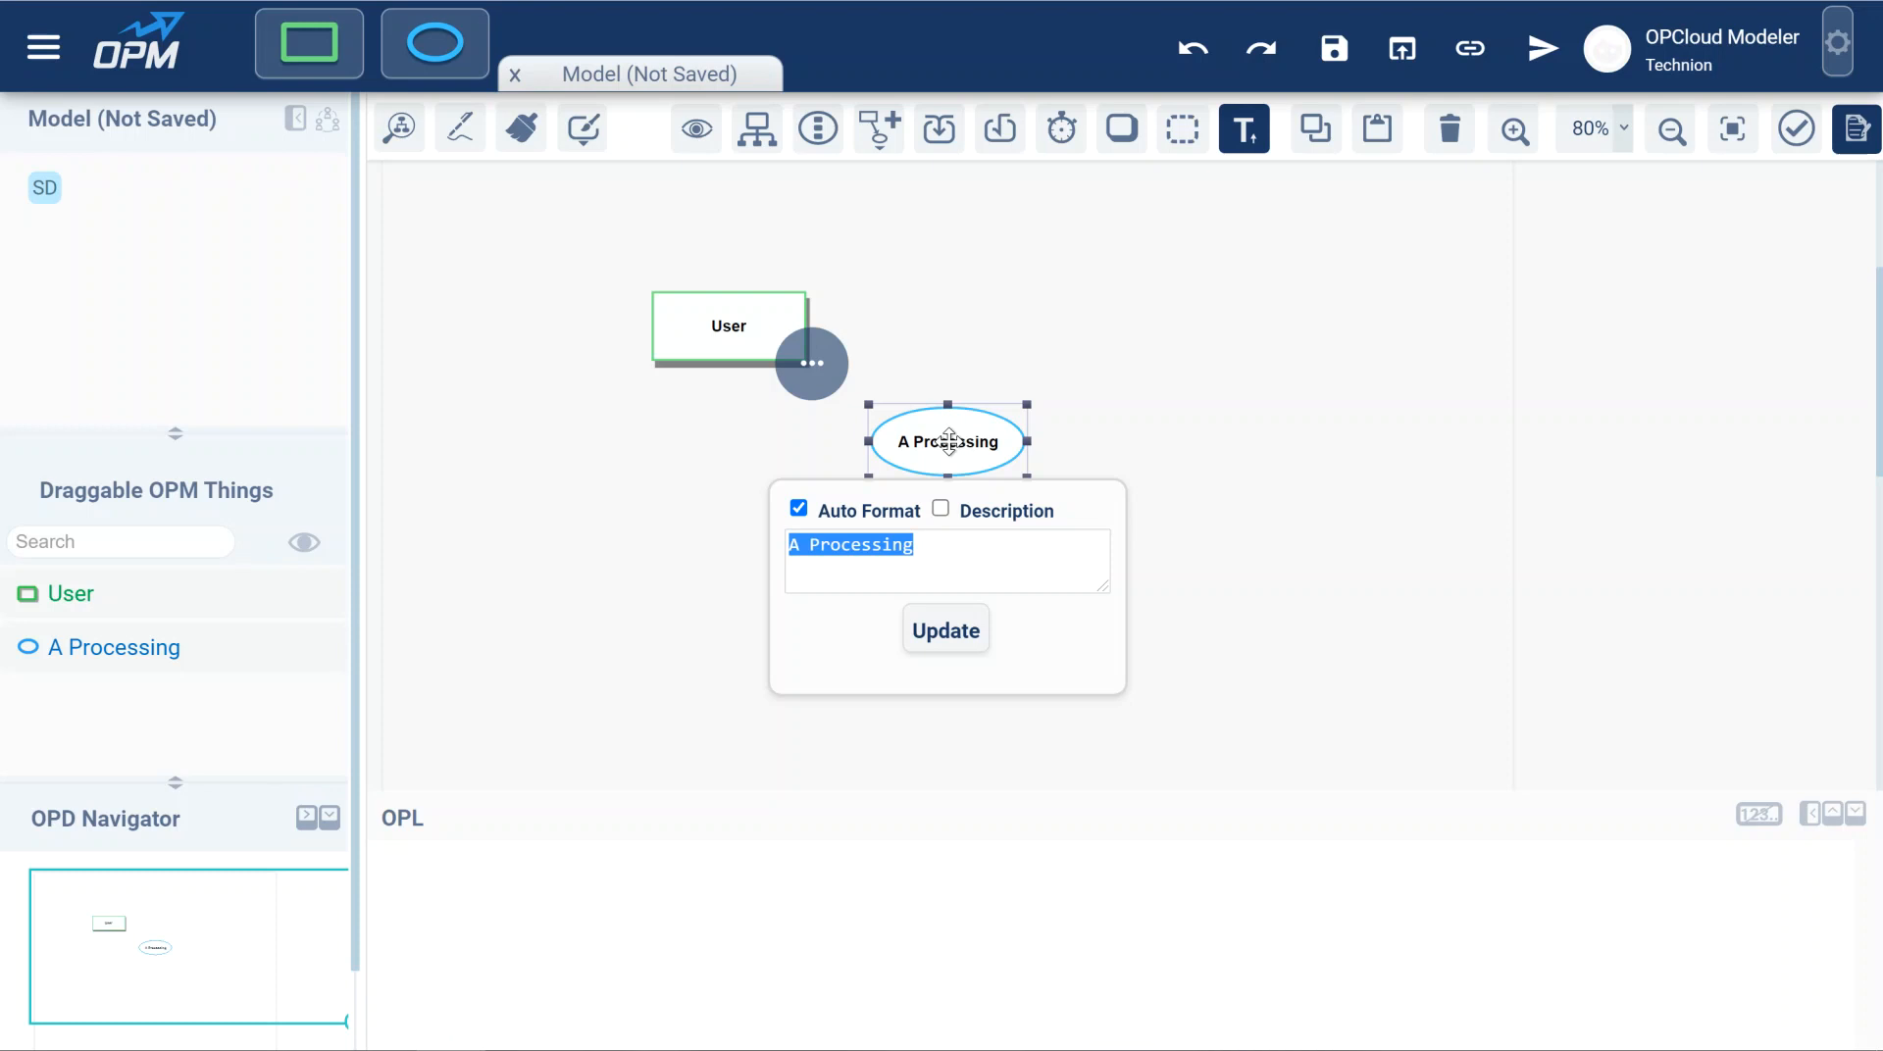
{"action": "type", "text": "G"}
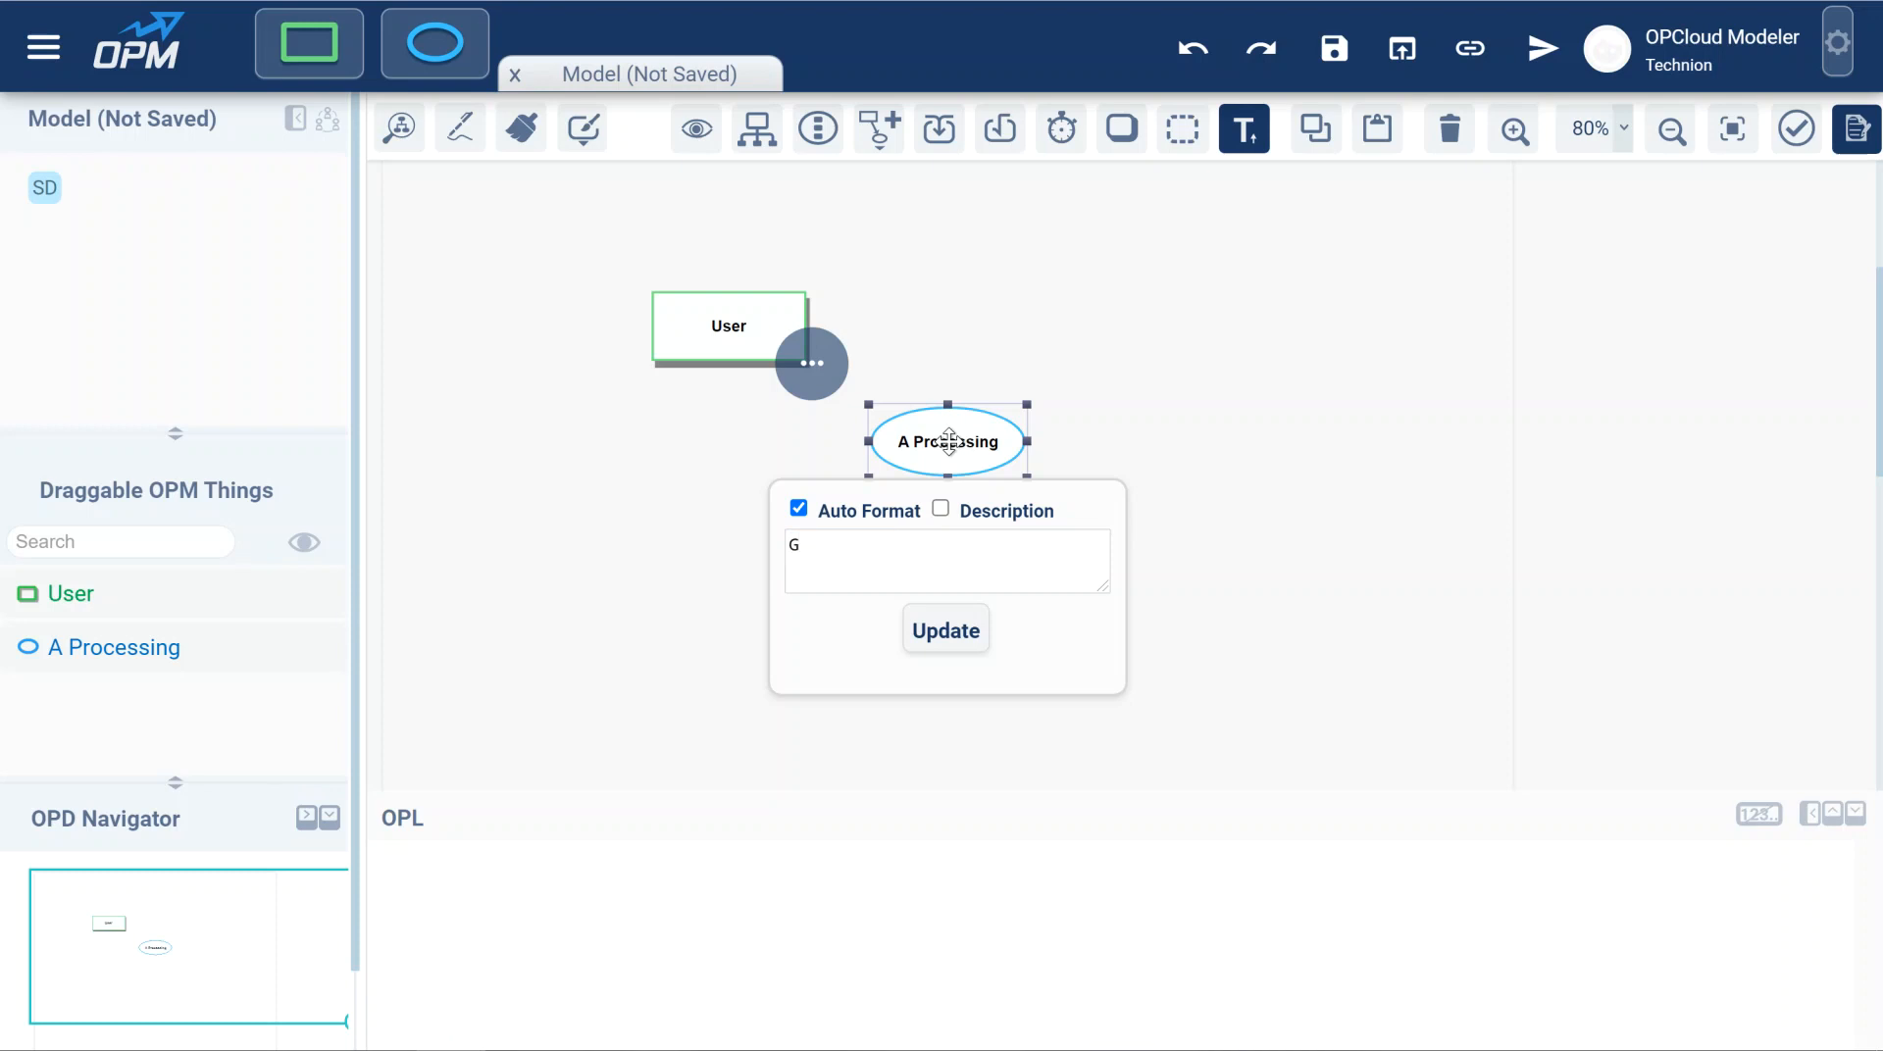
{"action": "type", "text": "eInput Getting"}
{"action": "key", "text": "Return"}
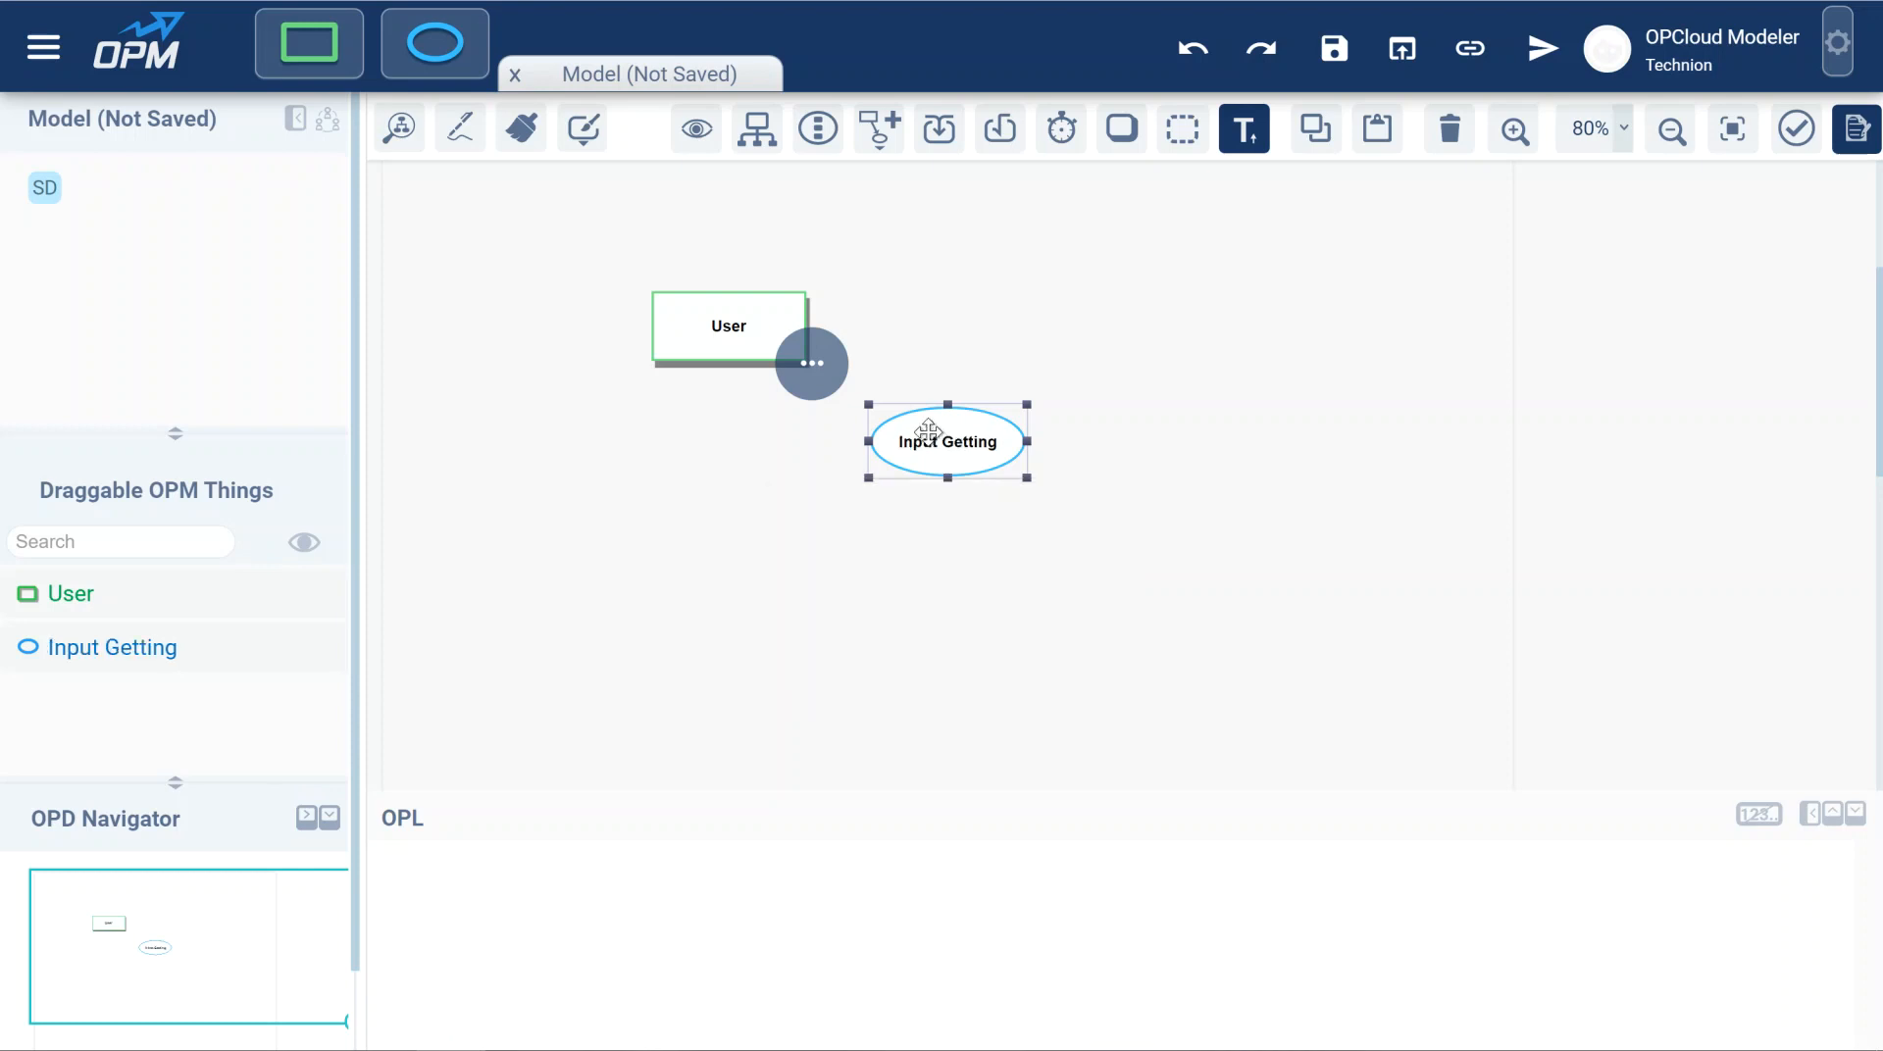
{"action": "left_click", "coordinate": [936, 352]}
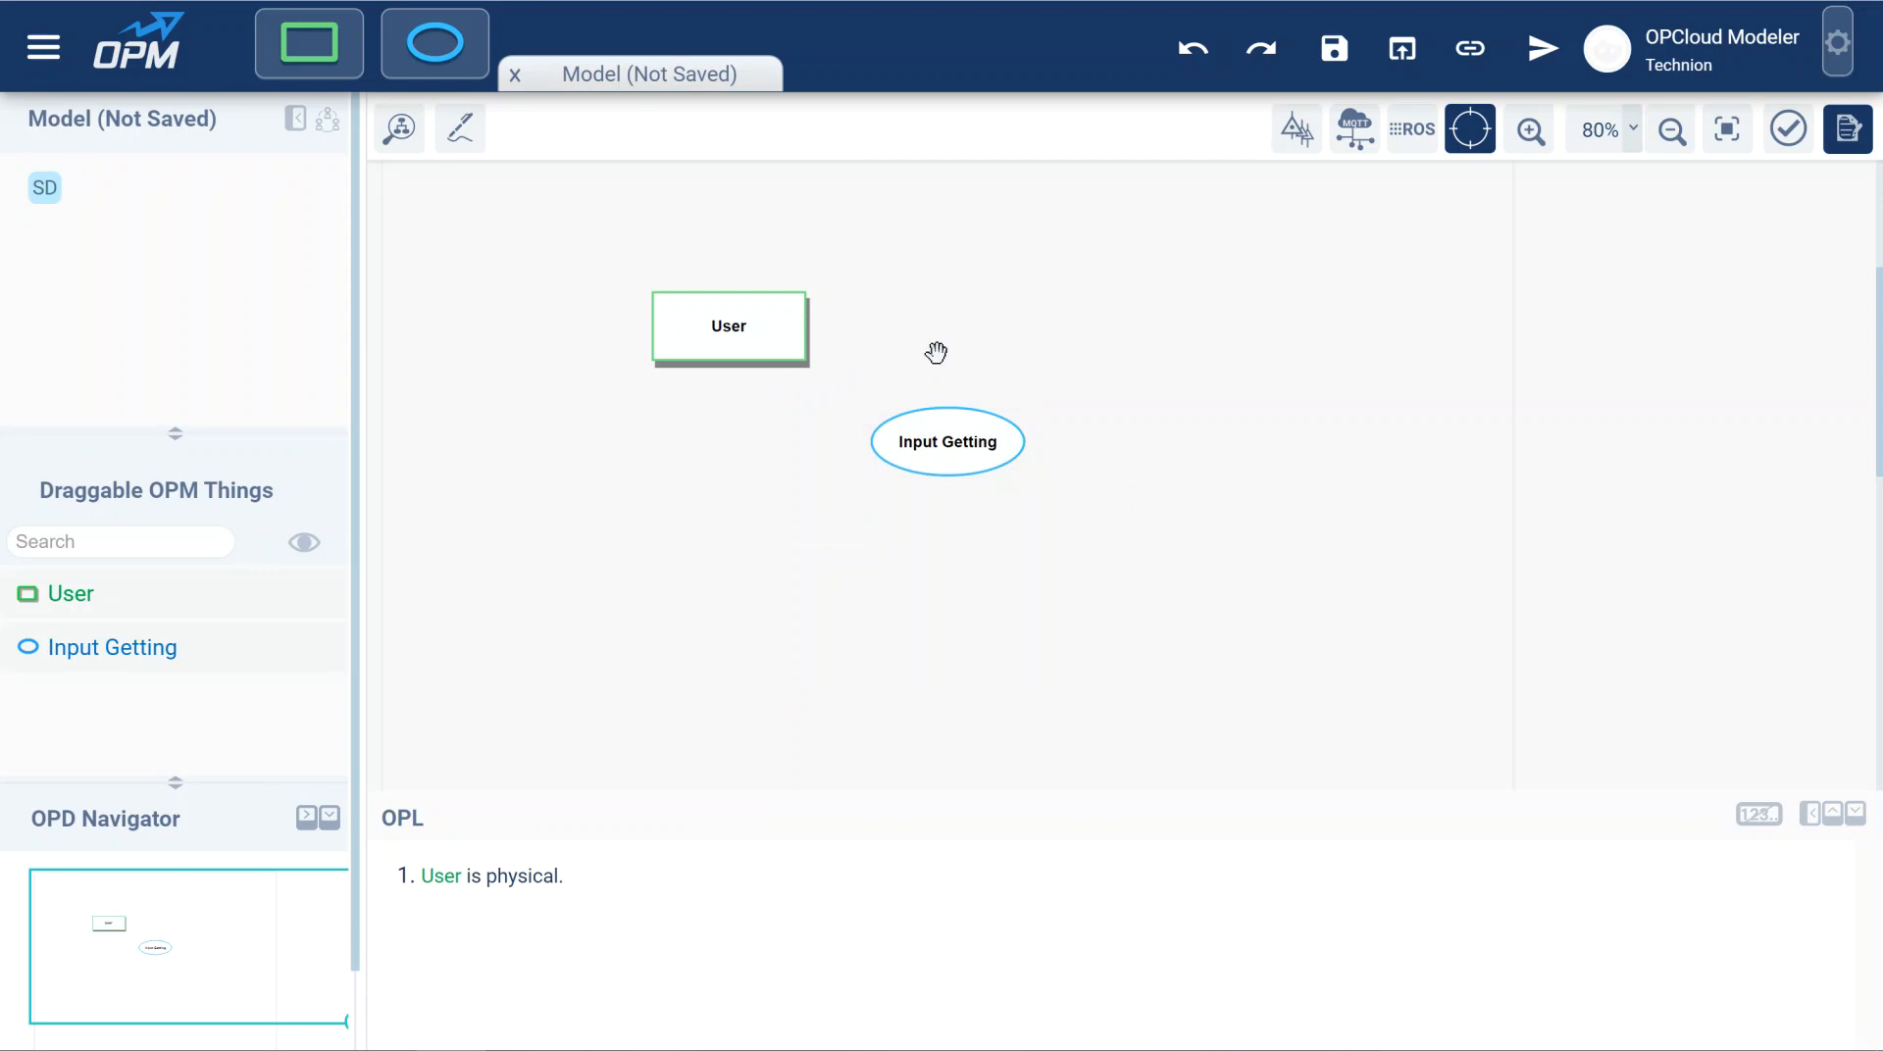
Connect User to Input Getting with an Agent link so that User handles the process.
{"action": "left_click", "coordinate": [948, 444]}
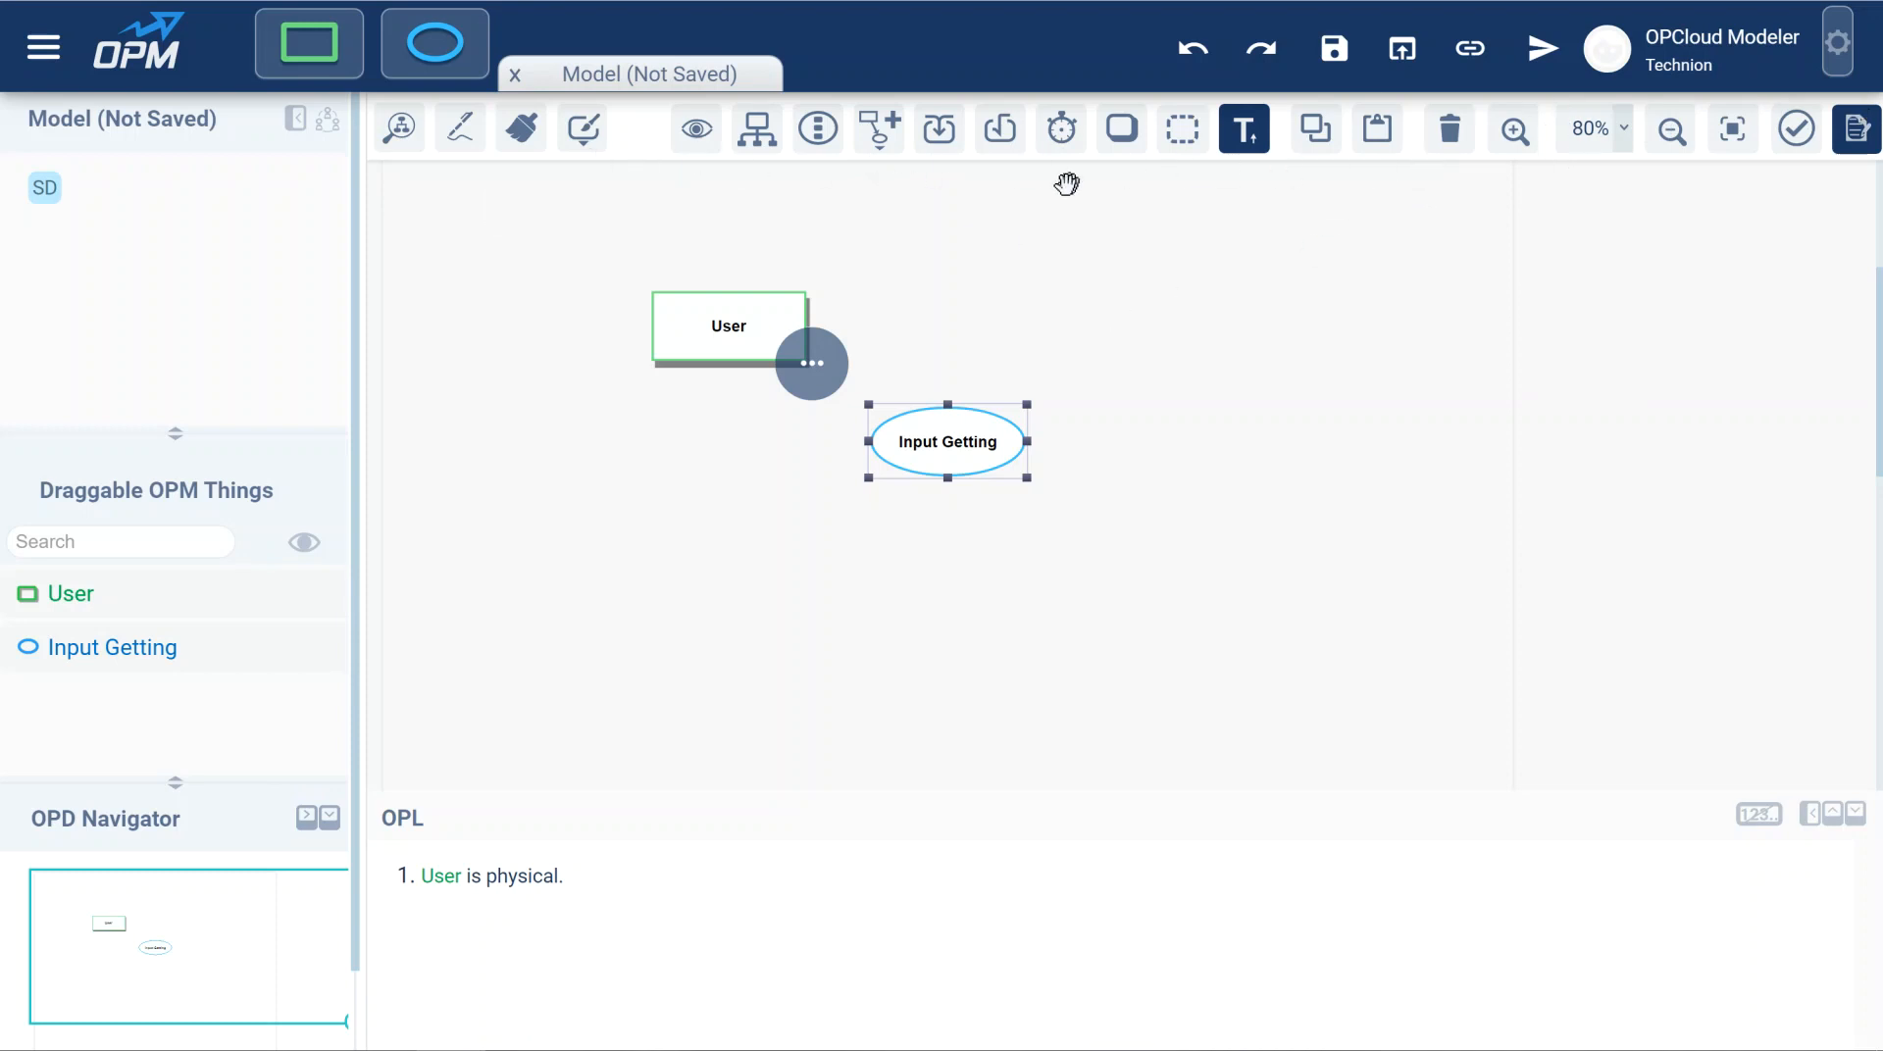
{"action": "left_click", "coordinate": [1044, 286]}
{"action": "left_click_drag", "start_coordinate": [790, 343], "coordinate": [893, 419]}
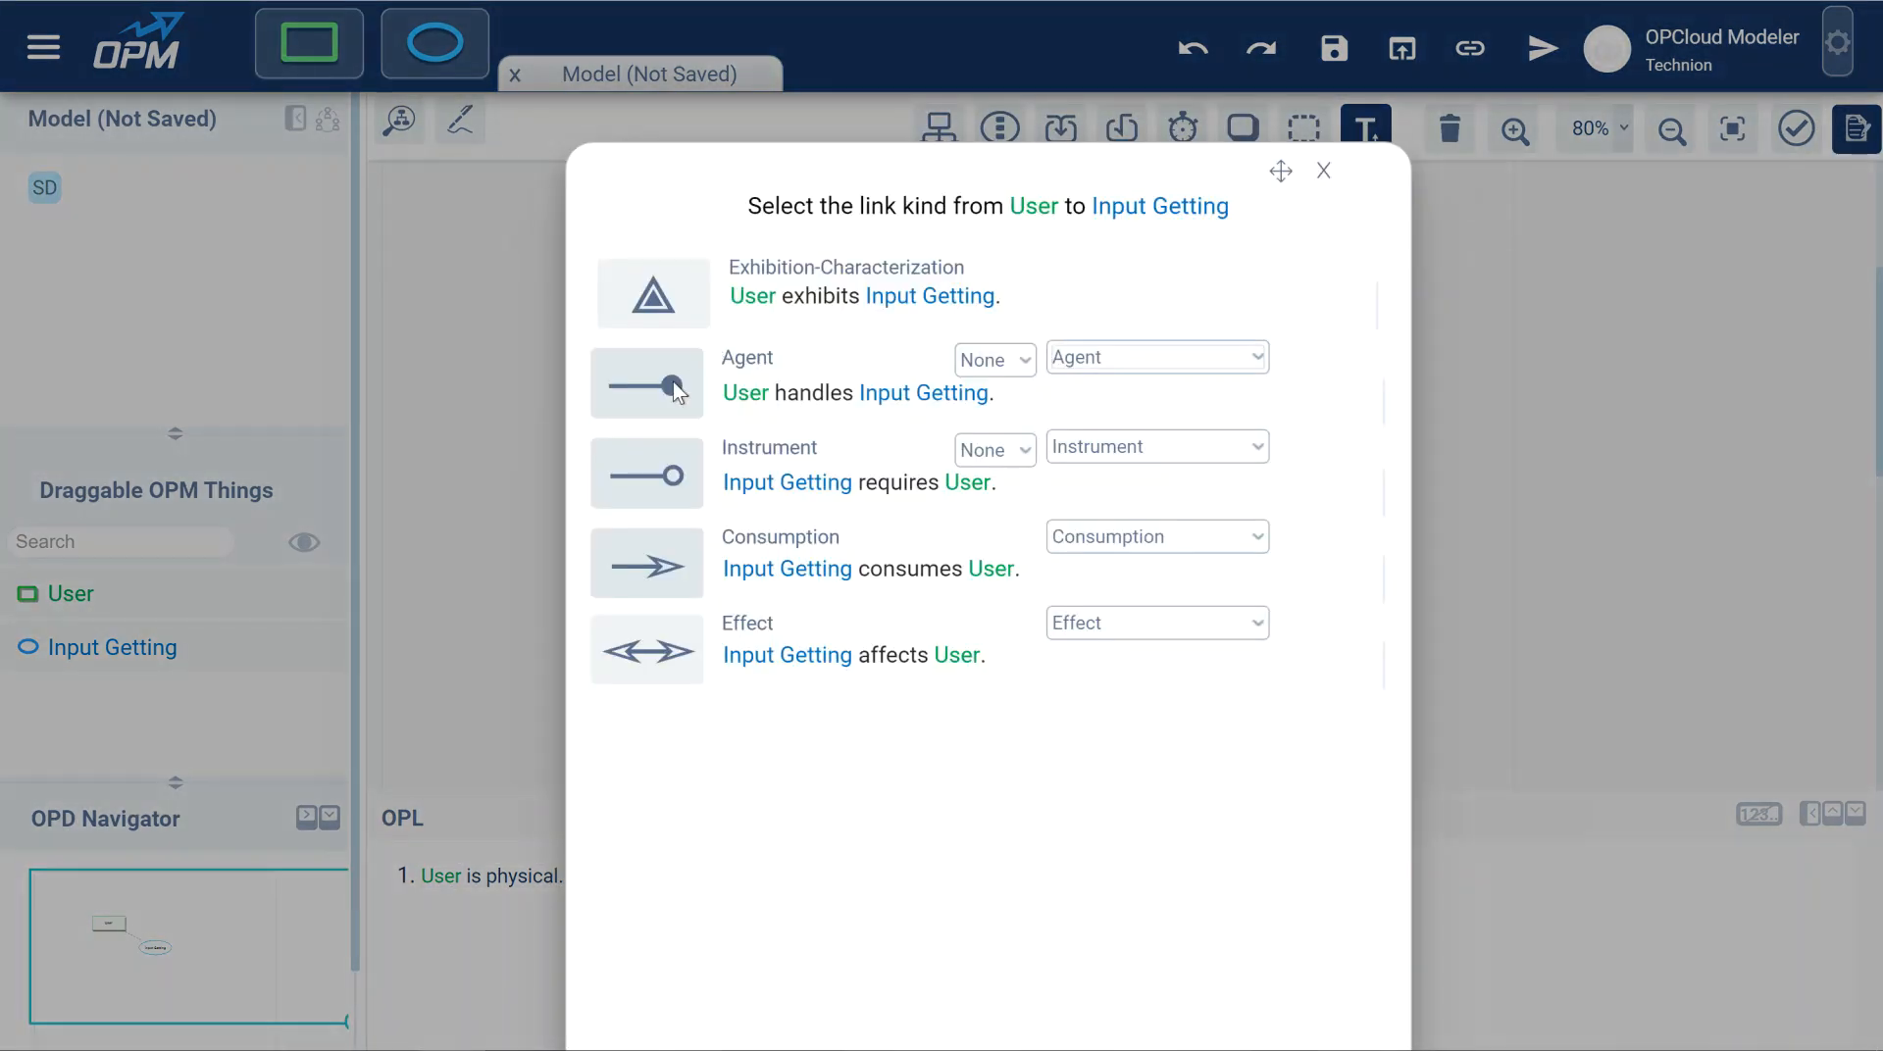
{"action": "left_click", "coordinate": [750, 380]}
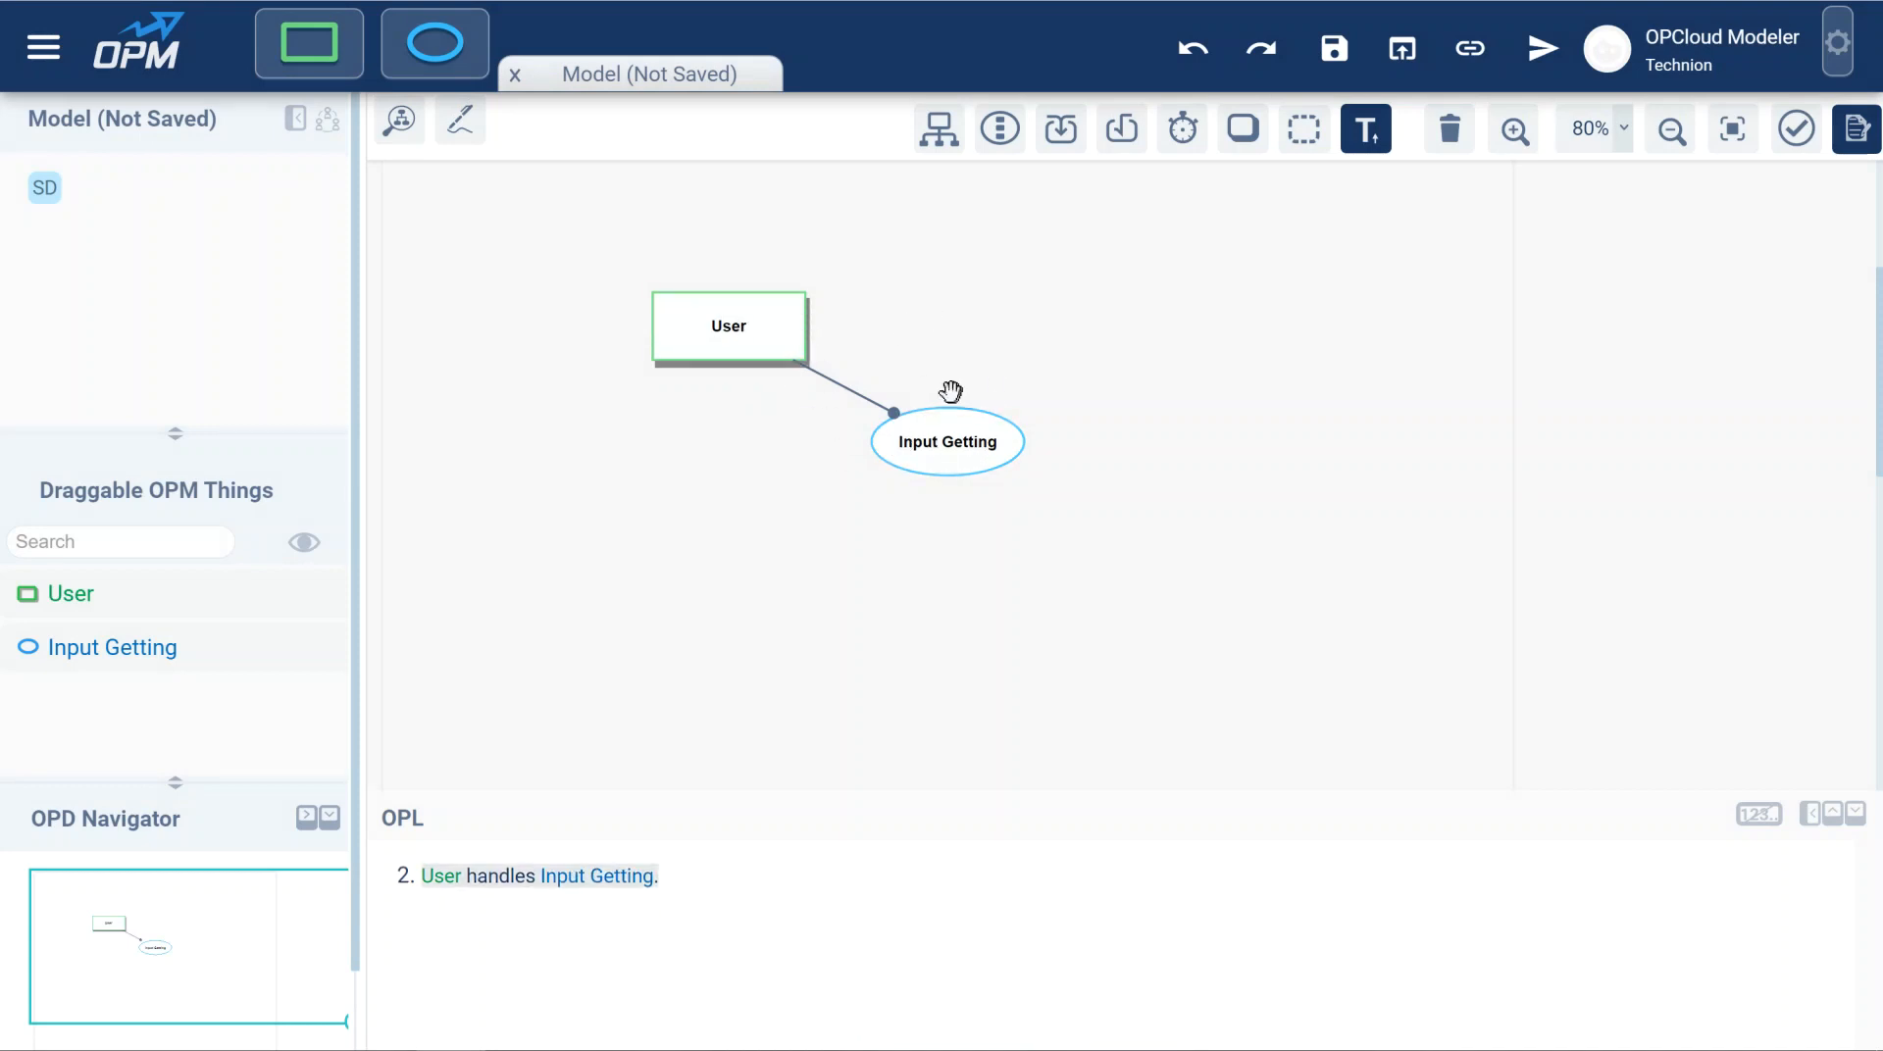
Set the Input Getting process to ask for user input.
{"action": "left_click", "coordinate": [948, 442]}
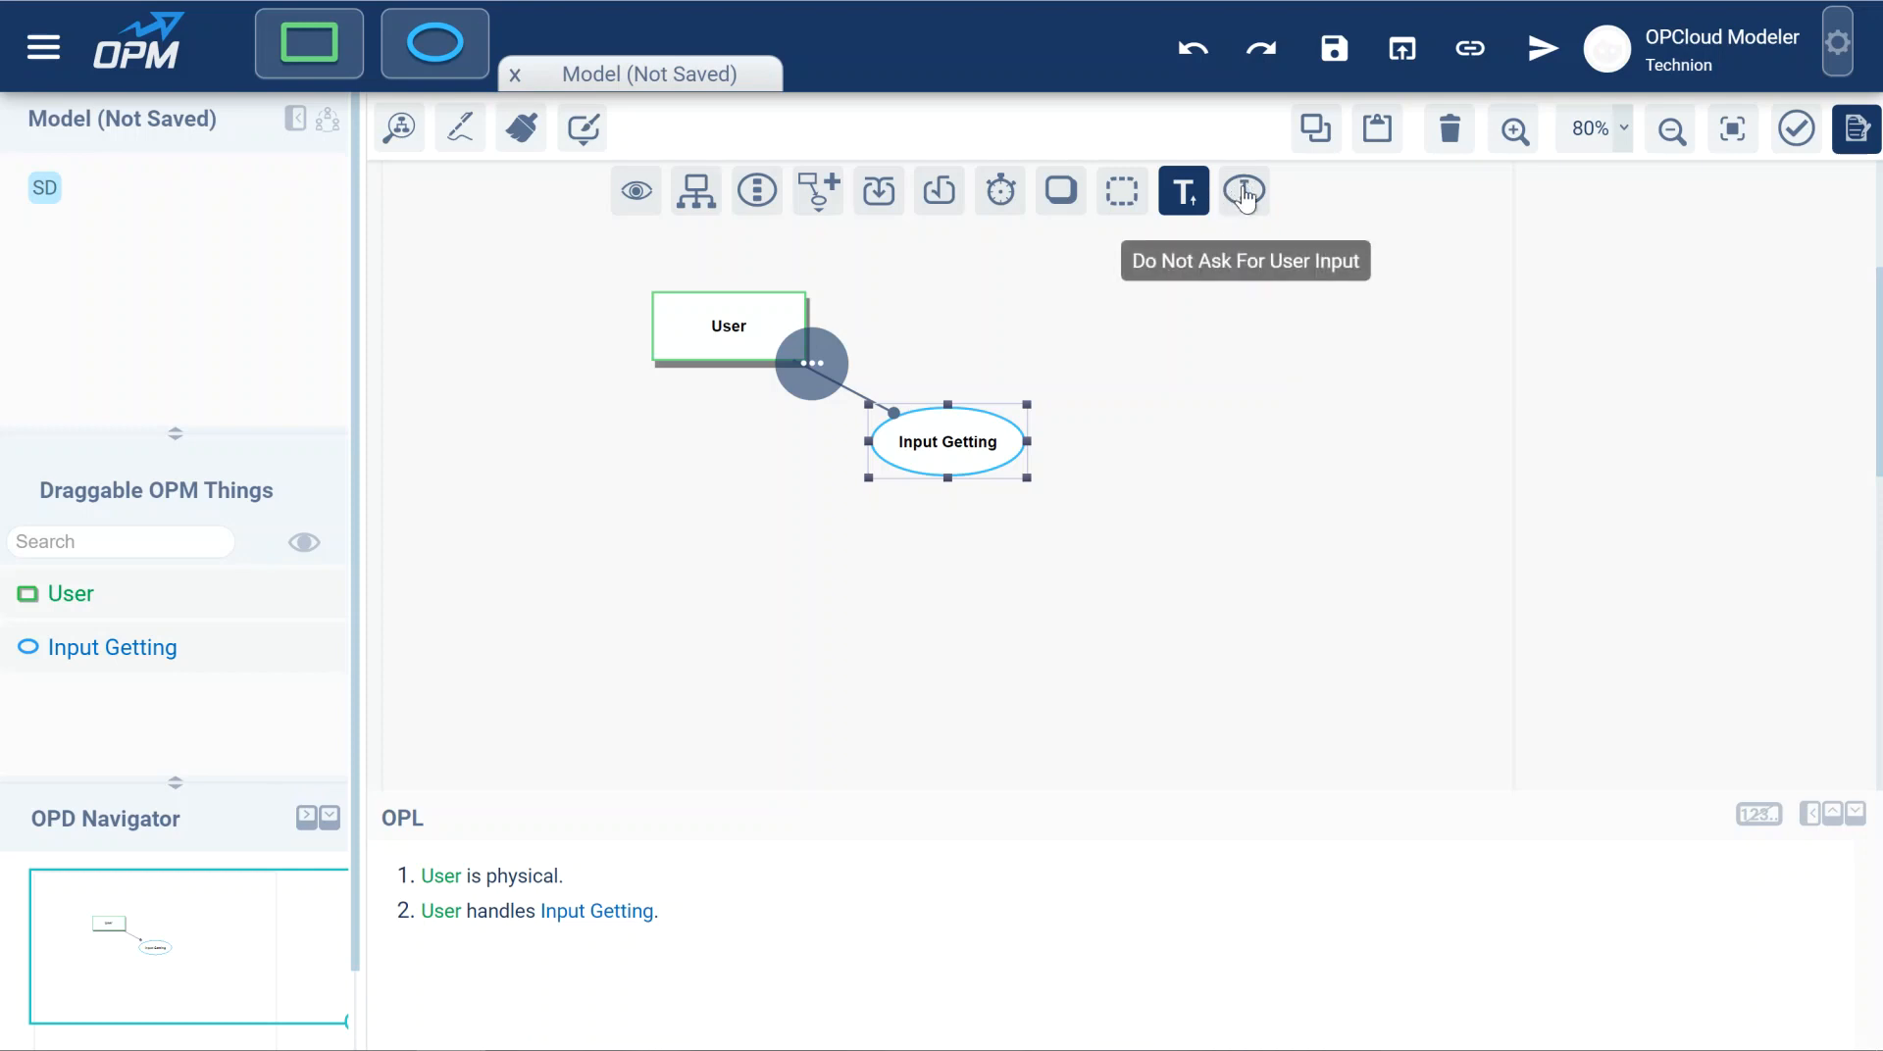
{"action": "left_click", "coordinate": [1244, 194]}
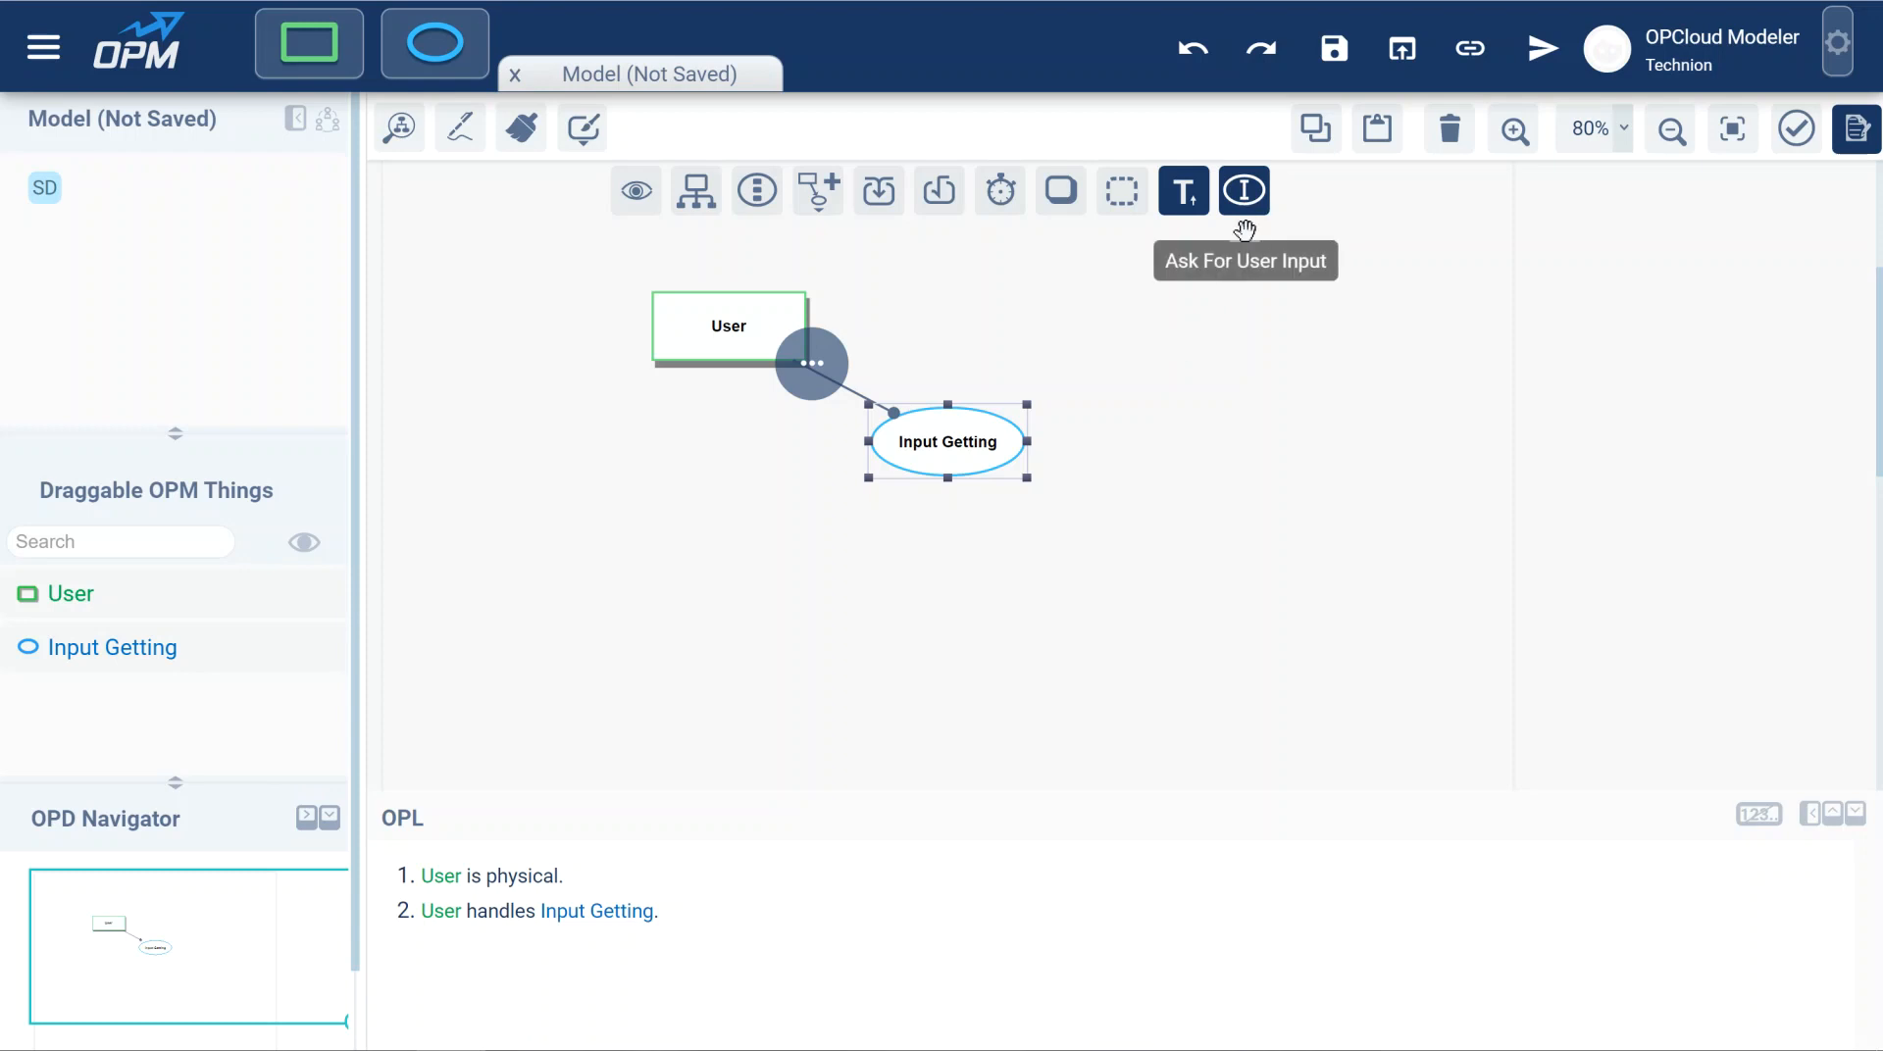
{"action": "left_click", "coordinate": [989, 358]}
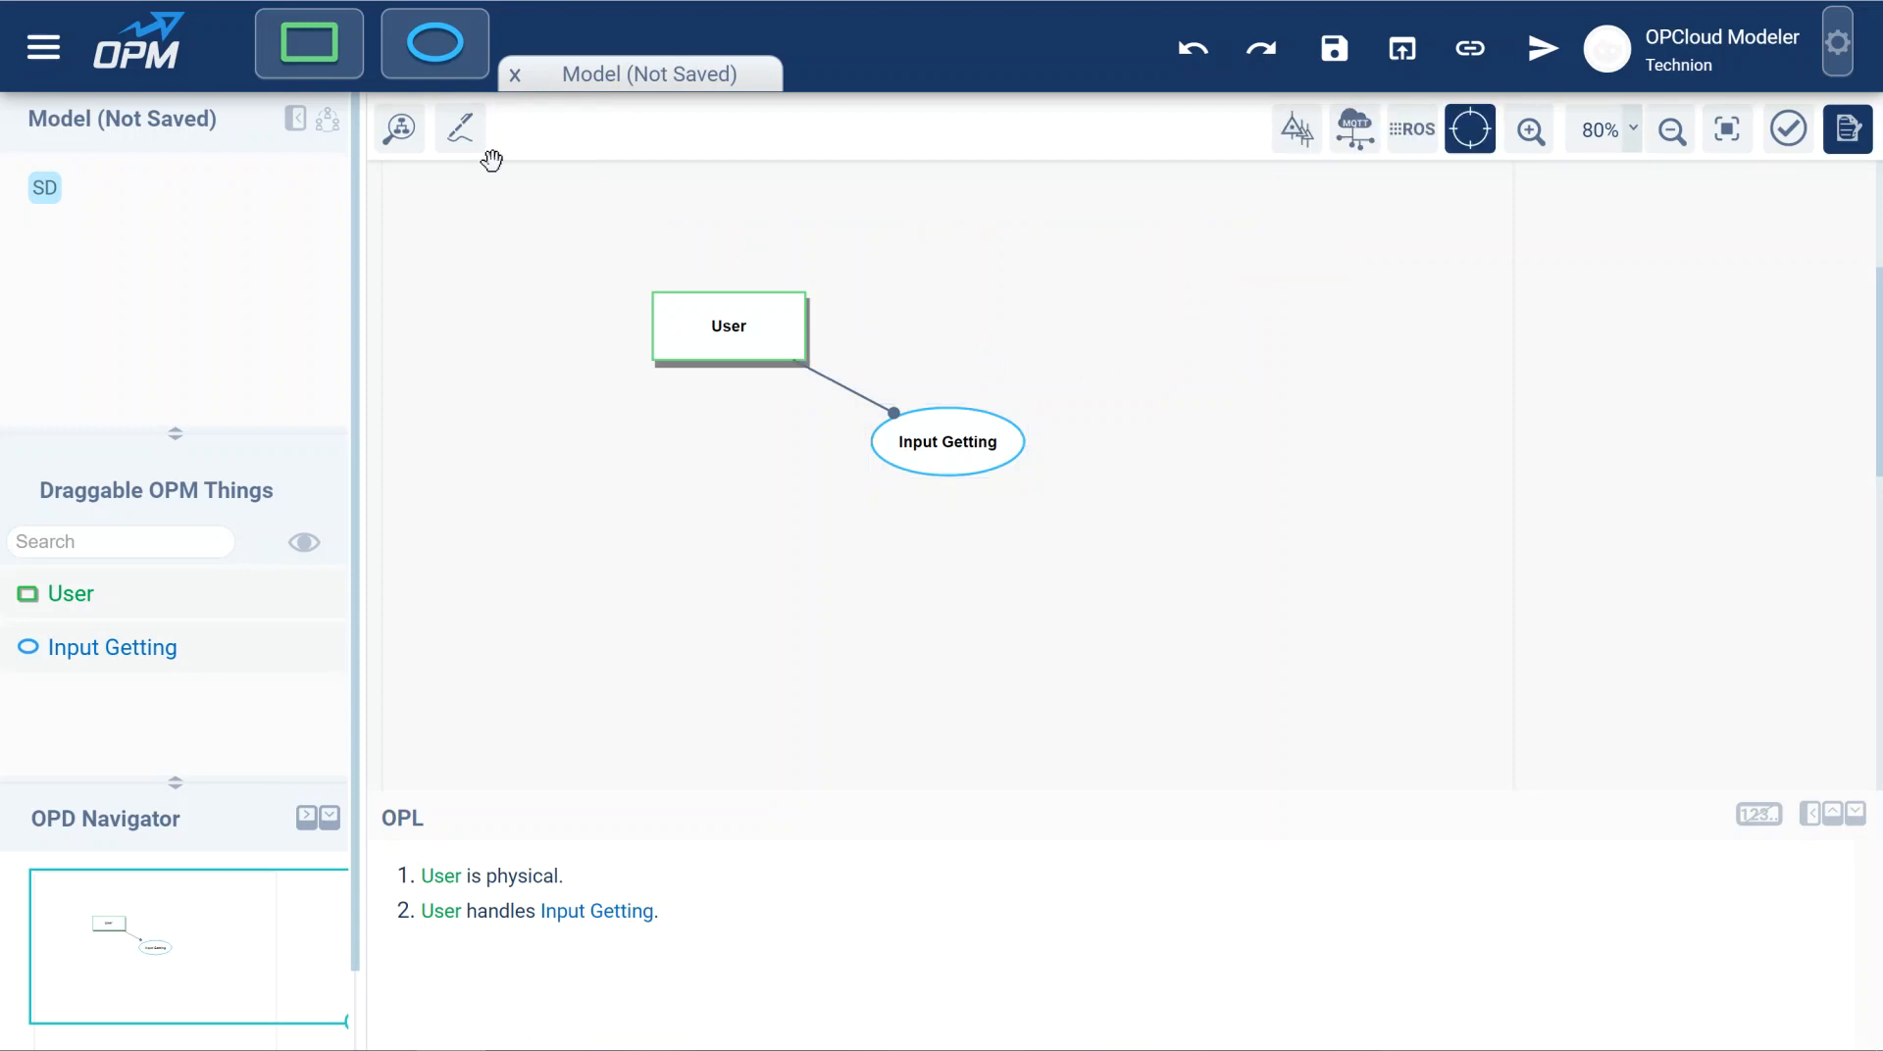
Add a computational object named Input below Input Getting and link the process to it so that Input Getting yields Input.
{"action": "left_click_drag", "start_coordinate": [309, 52], "coordinate": [947, 613]}
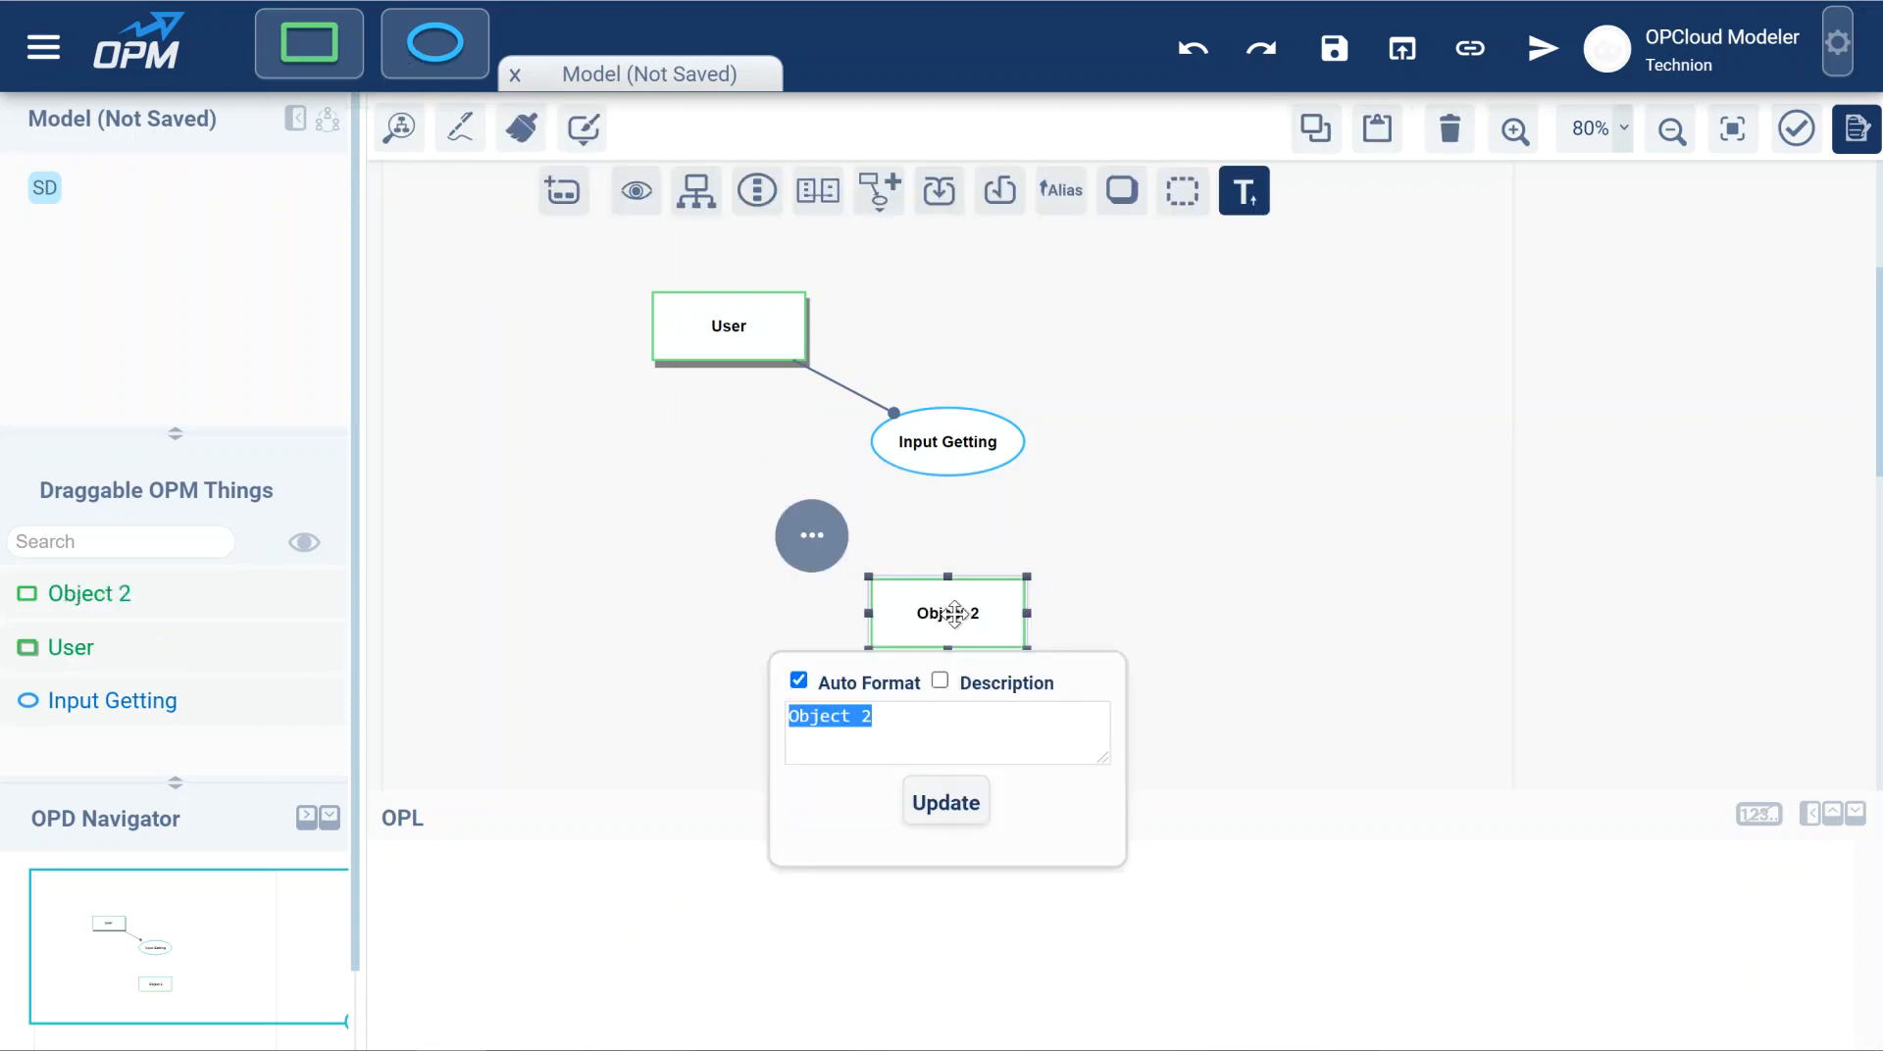
{"action": "type", "text": "Inp"}
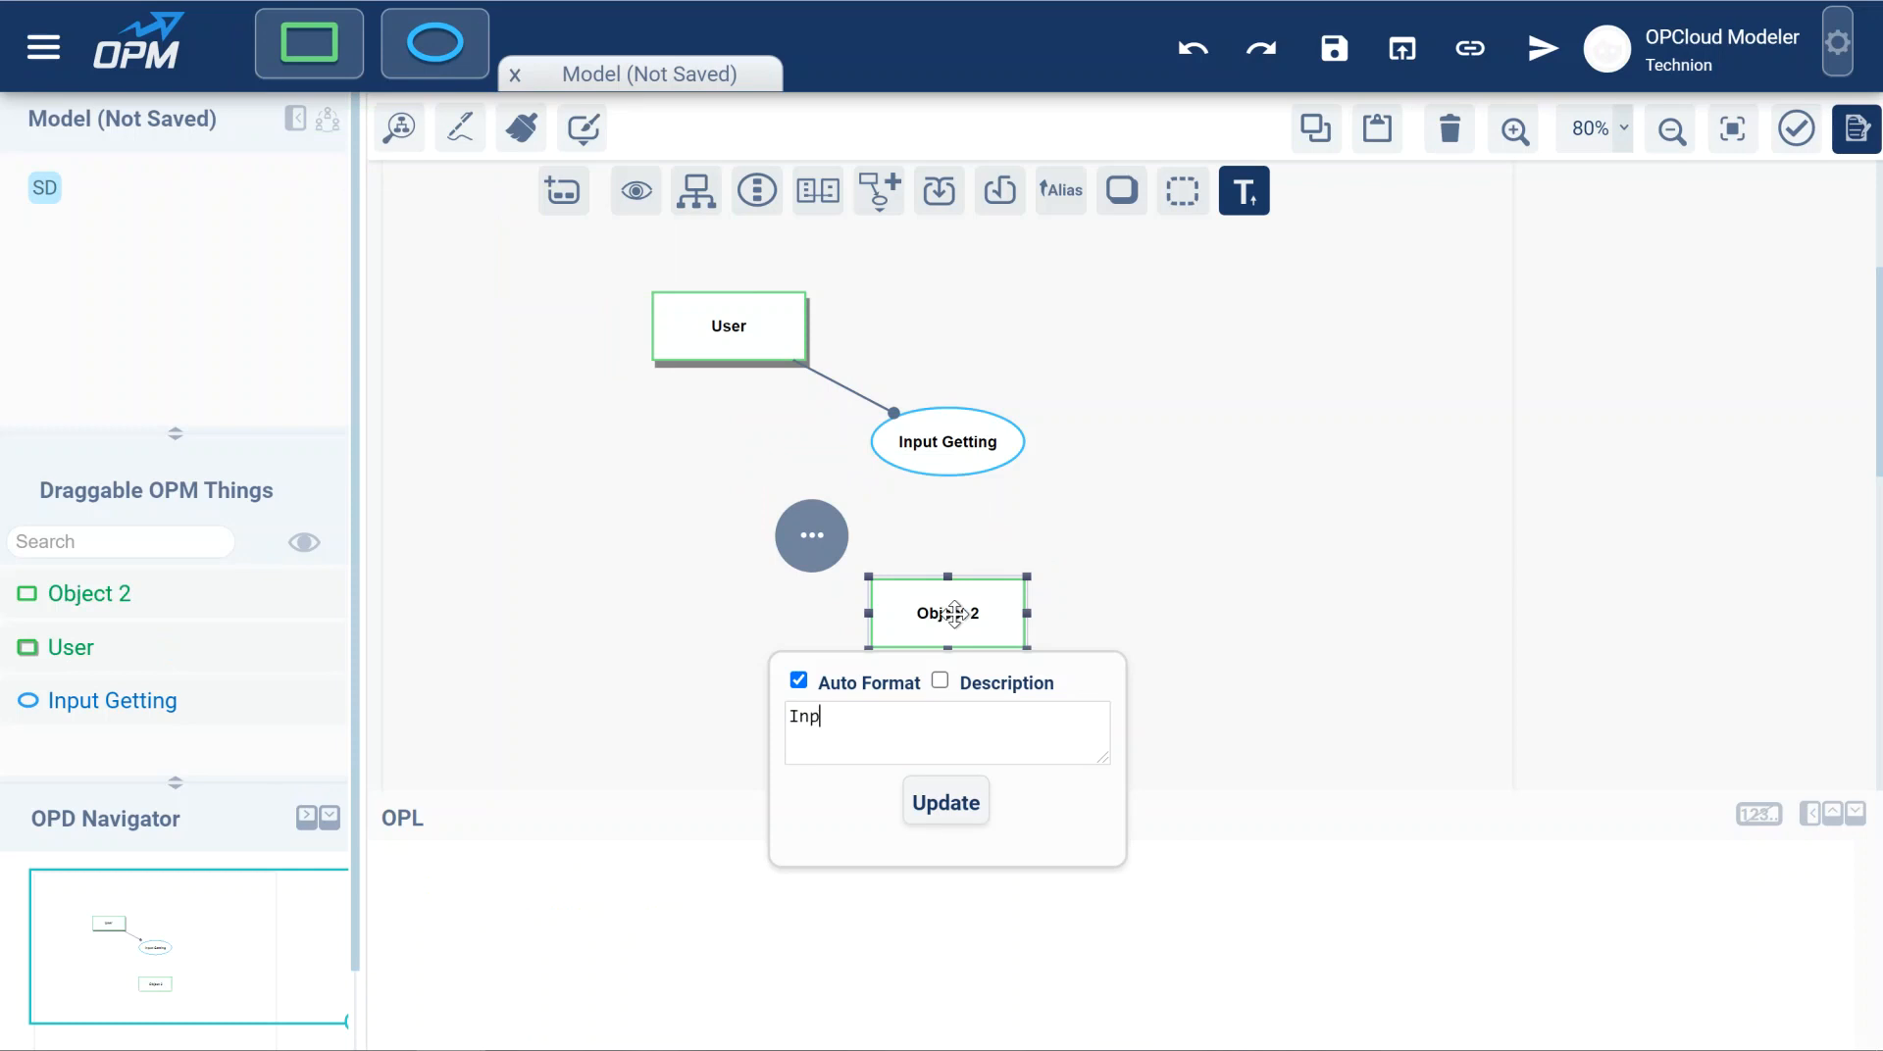
{"action": "key", "text": "Return"}
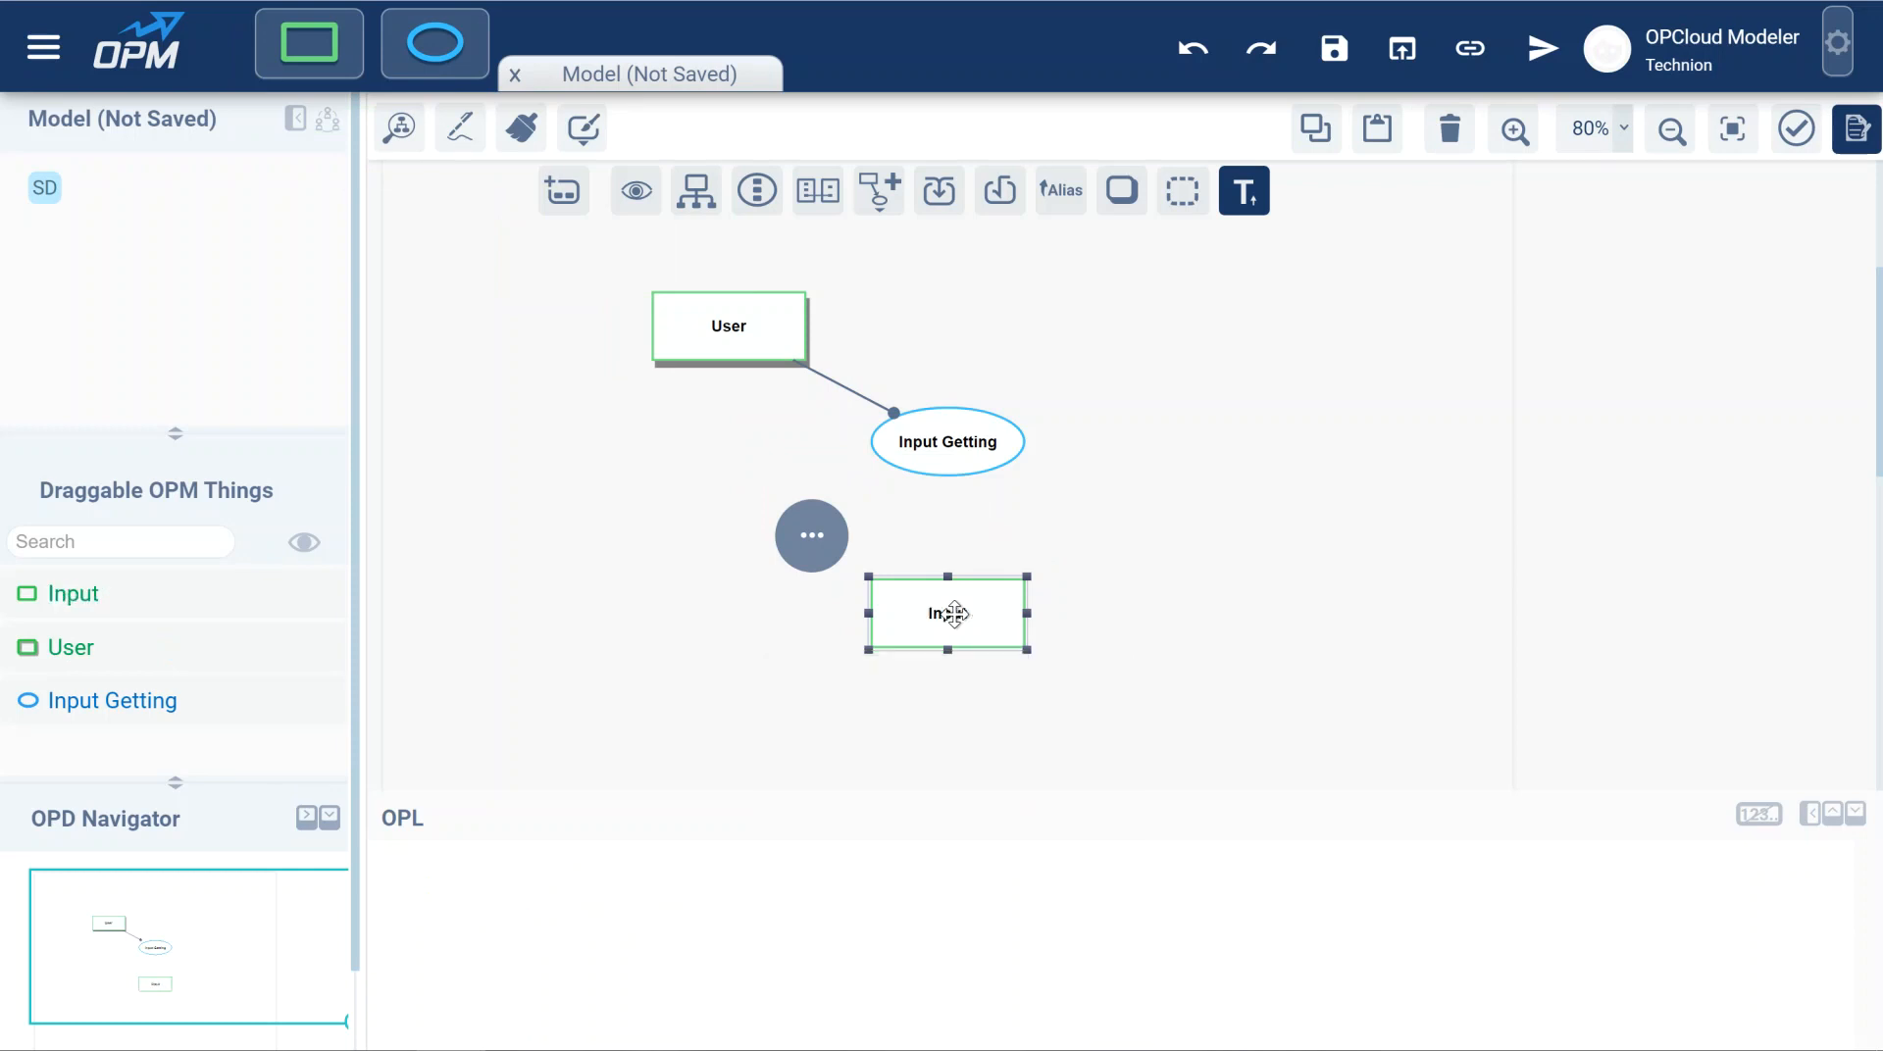
{"action": "left_click", "coordinate": [999, 196]}
{"action": "left_click", "coordinate": [1058, 504]}
{"action": "left_click_drag", "start_coordinate": [945, 475], "coordinate": [948, 591]}
{"action": "left_click", "coordinate": [686, 399]}
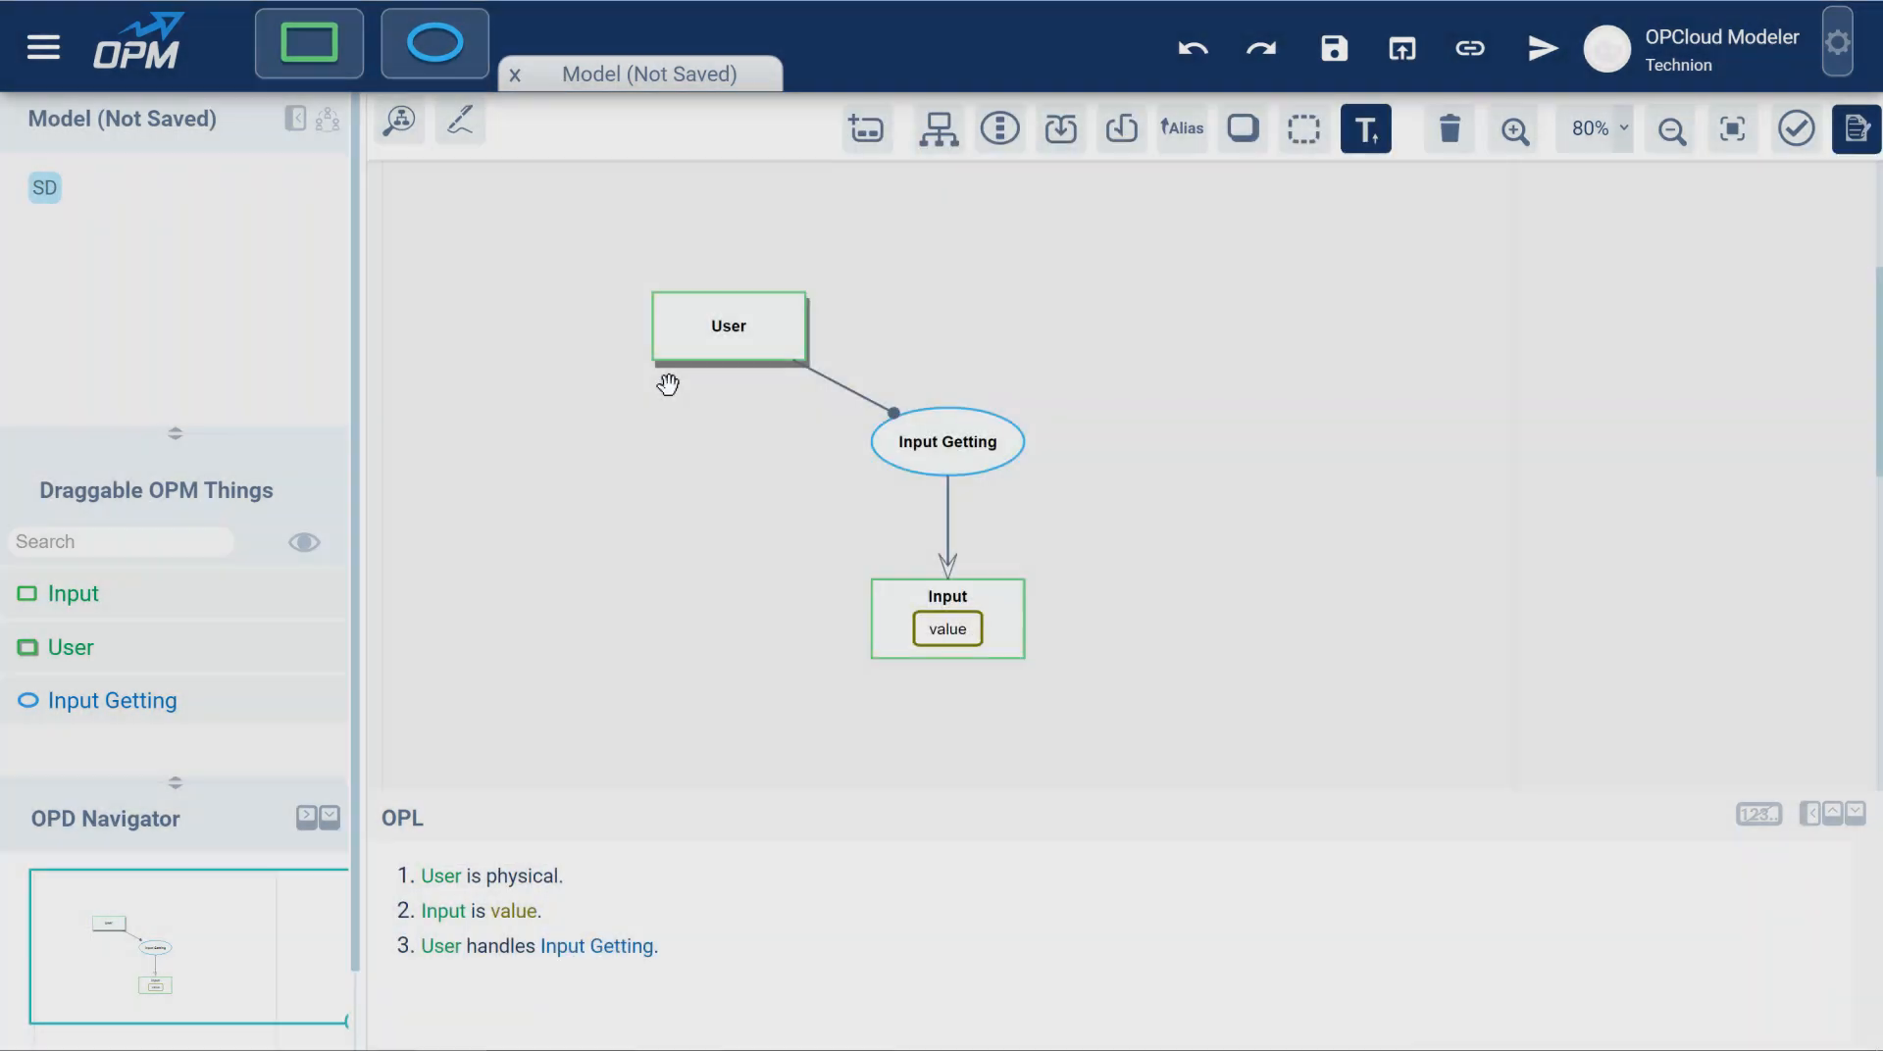
Open a user-defined function for the Input Getting process and set the code editor theme to Twilight.
{"action": "left_click", "coordinate": [957, 442]}
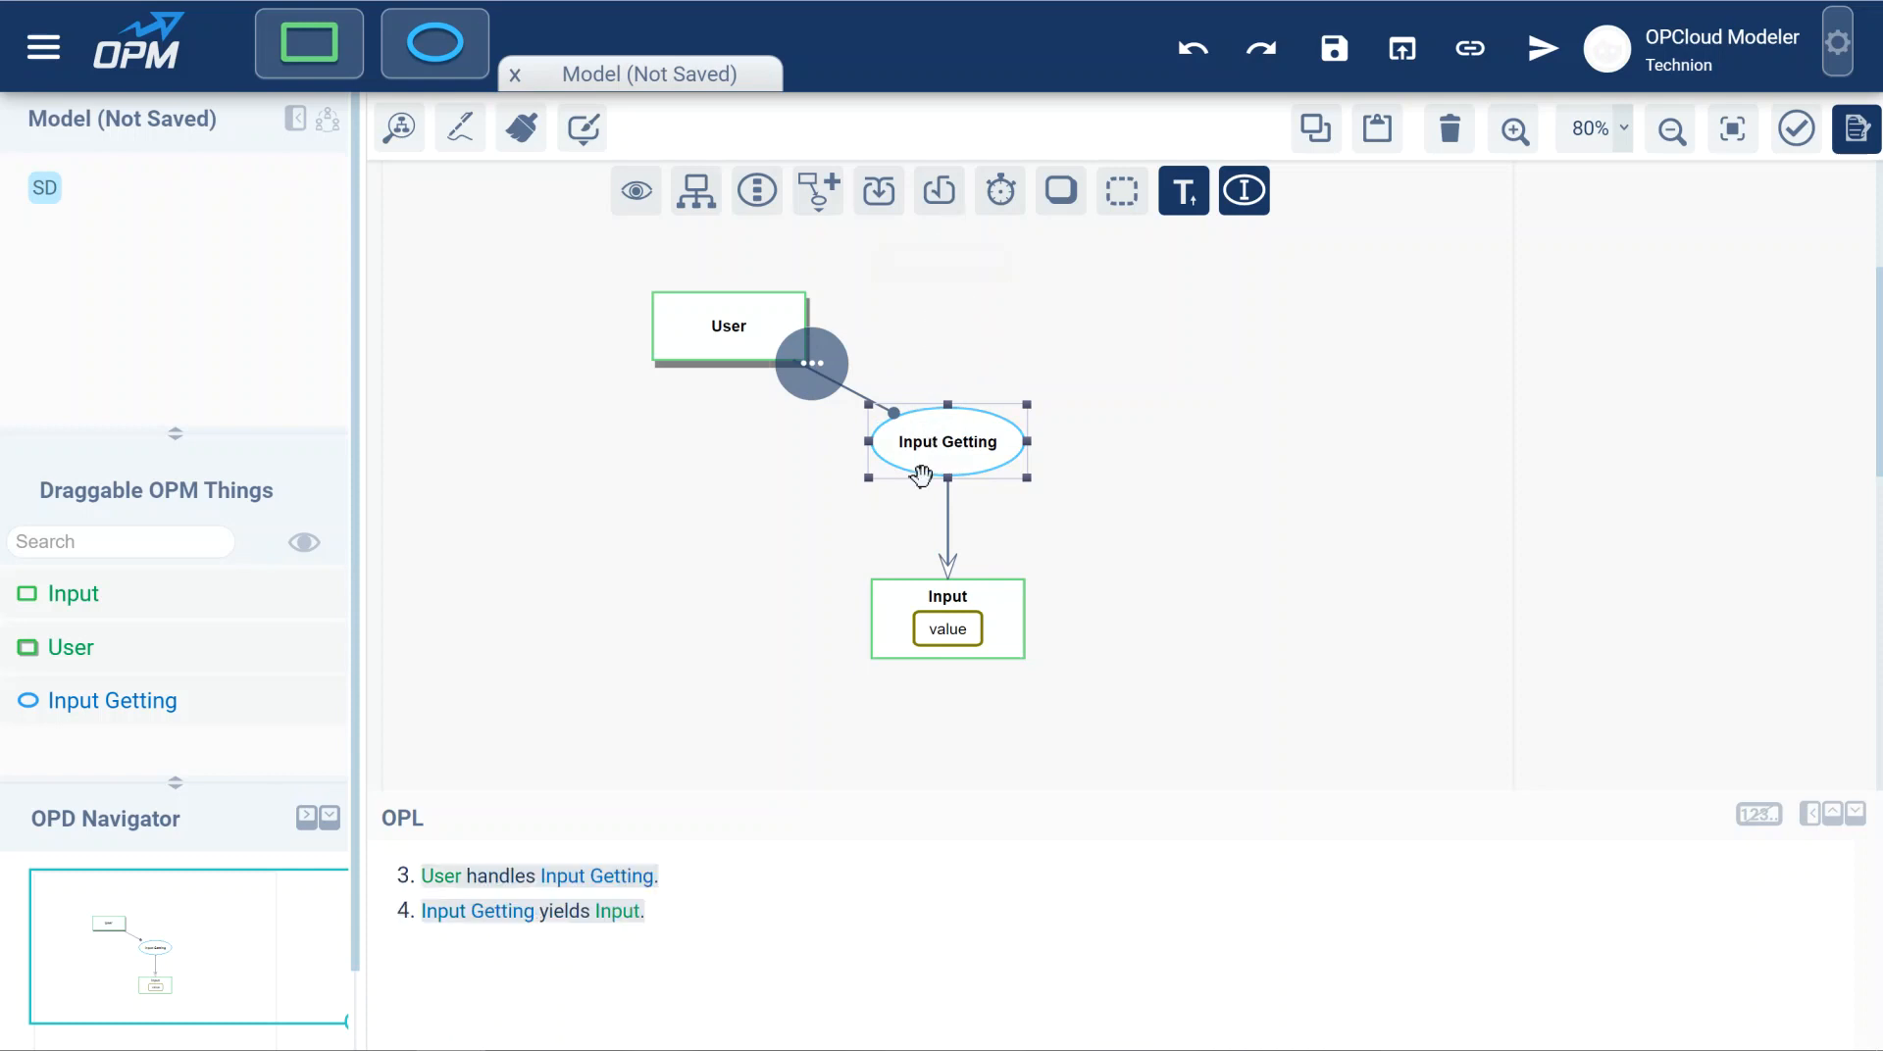
{"action": "left_click", "coordinate": [939, 196]}
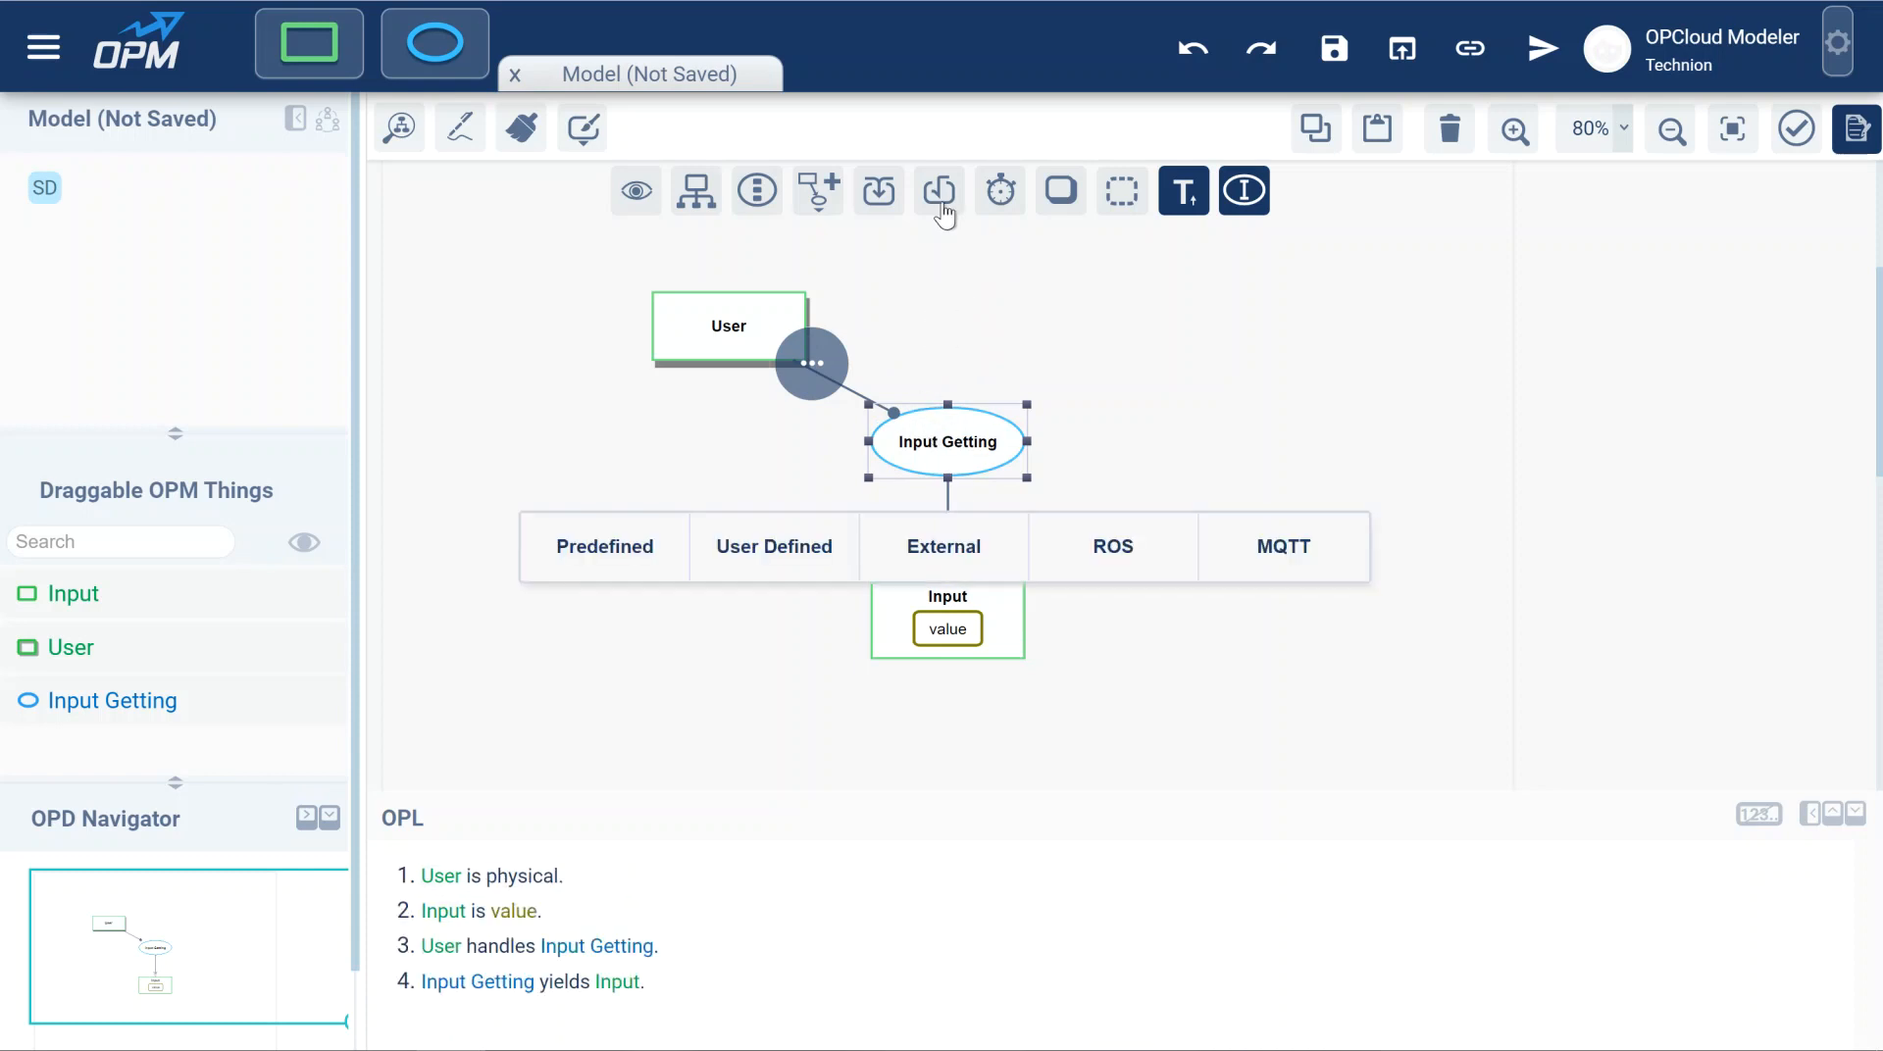
{"action": "left_click", "coordinate": [785, 552]}
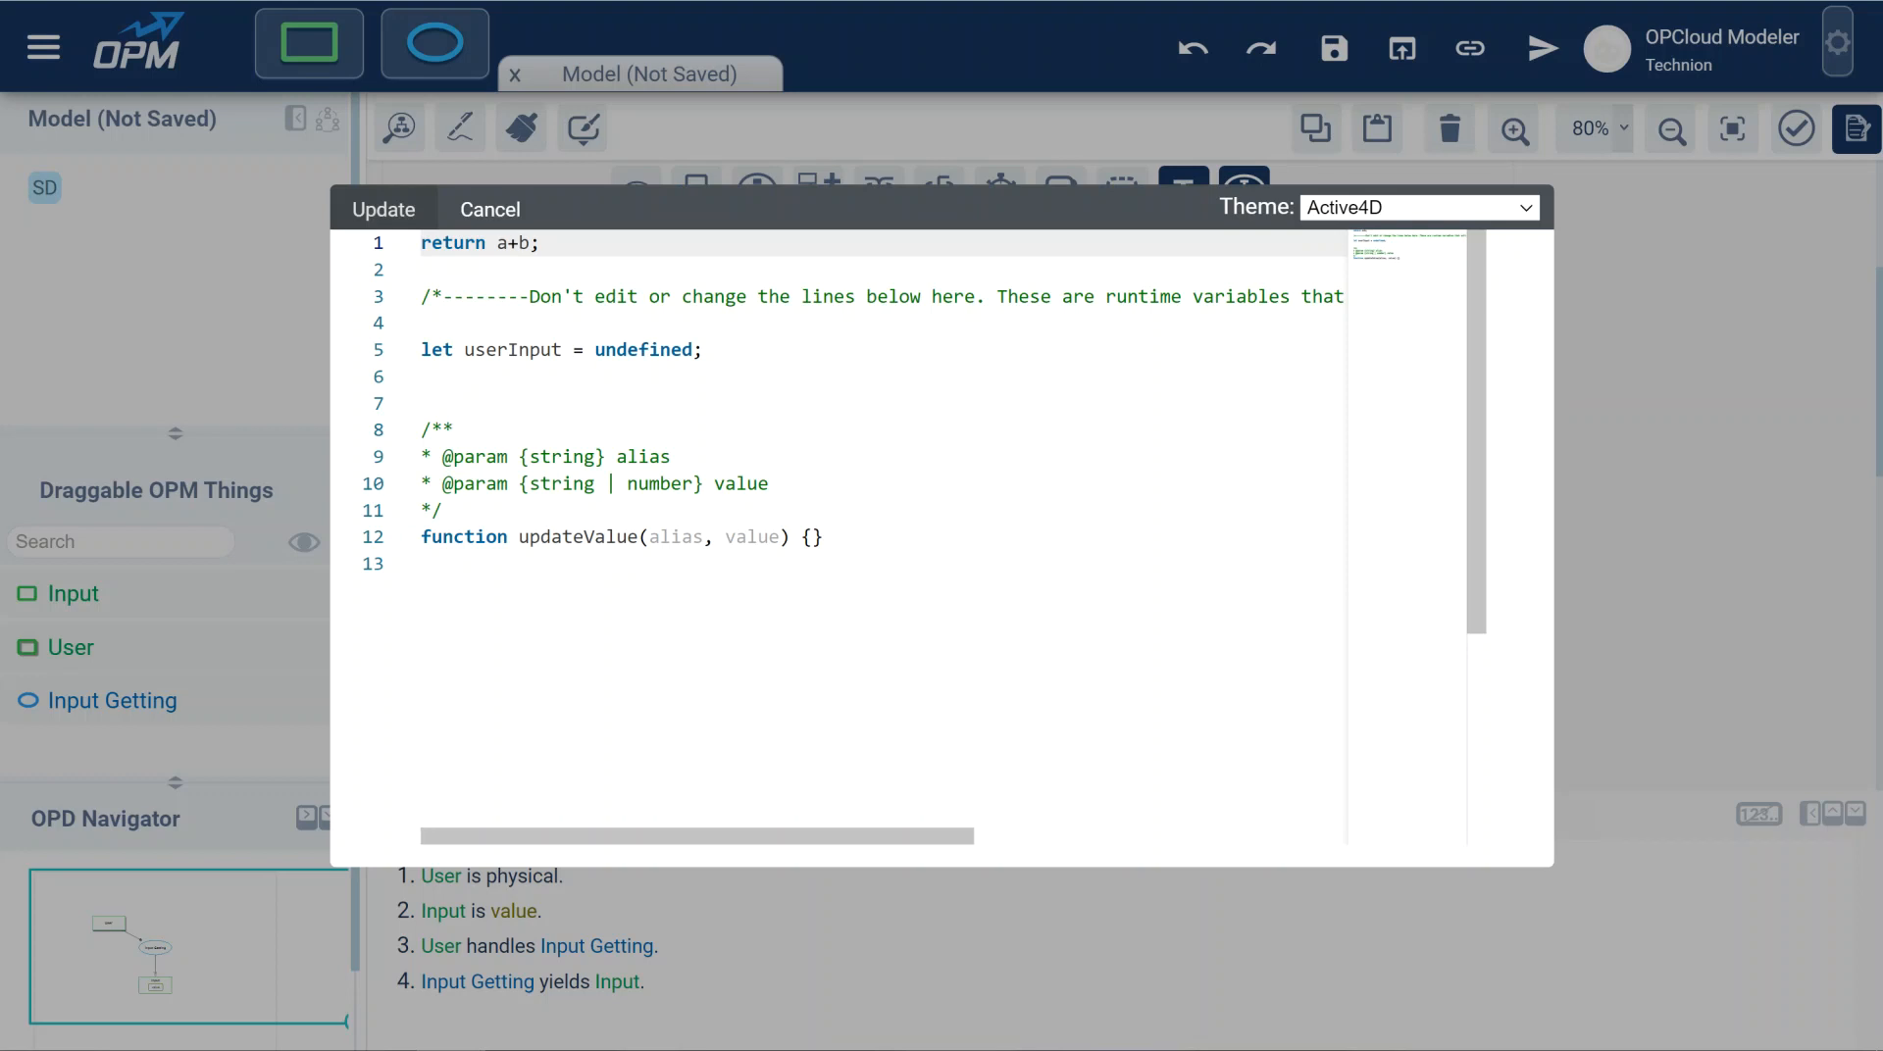
{"action": "left_click", "coordinate": [1469, 214]}
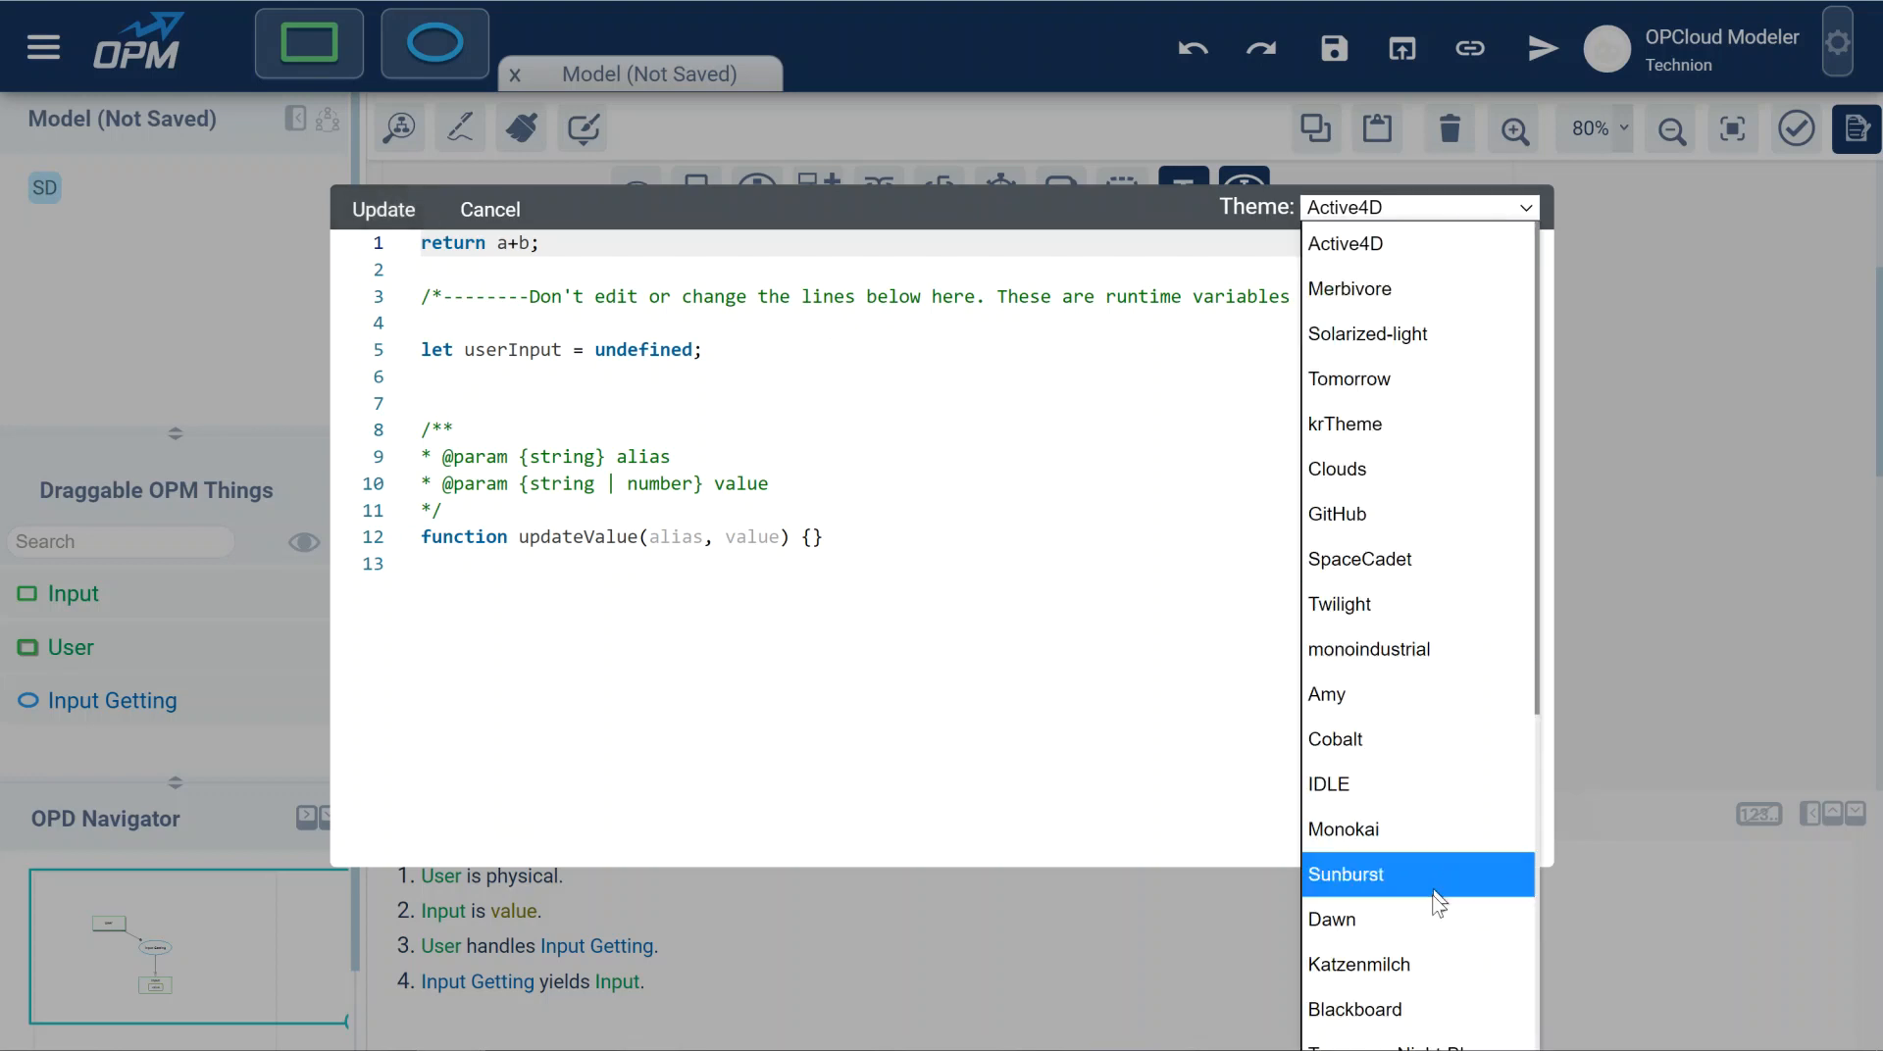
{"action": "left_click", "coordinate": [1385, 614]}
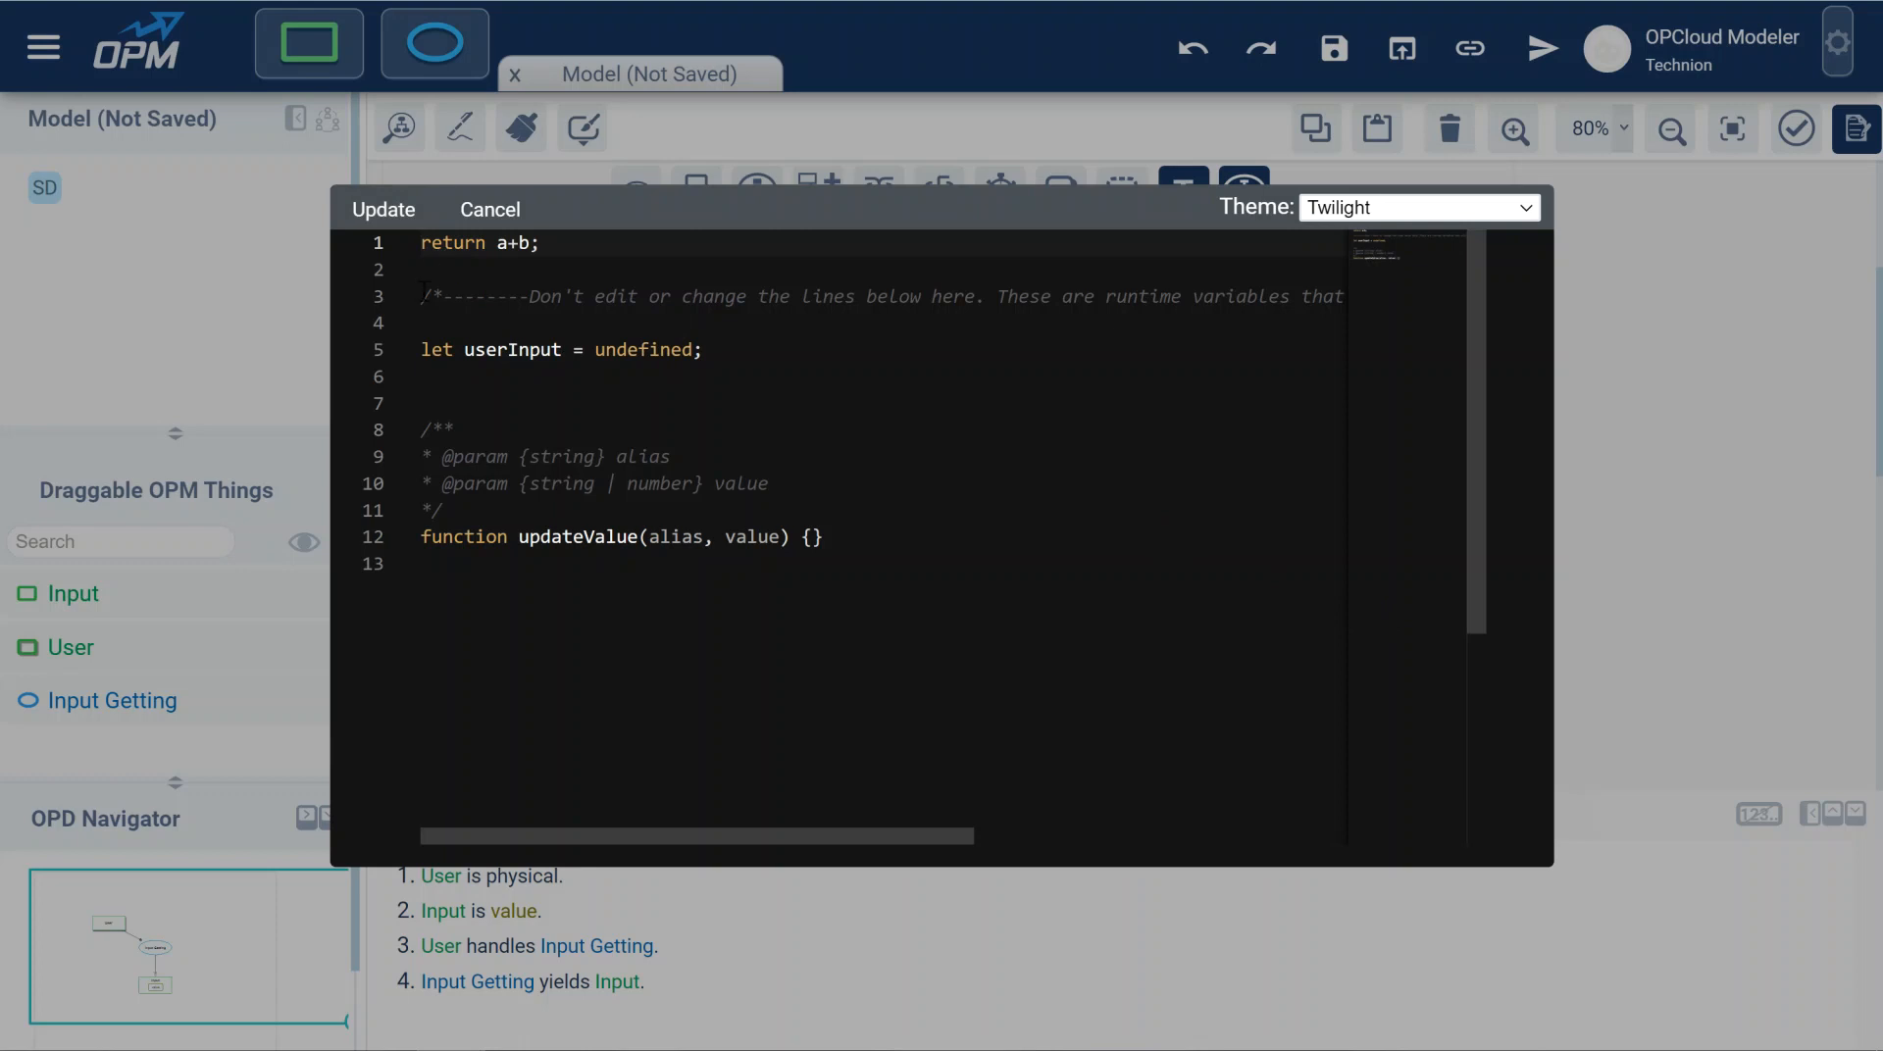
Replace a+b in the function's return statement with the userInput variable and update the Input Getting function.
{"action": "left_click_drag", "start_coordinate": [424, 296], "coordinate": [857, 545]}
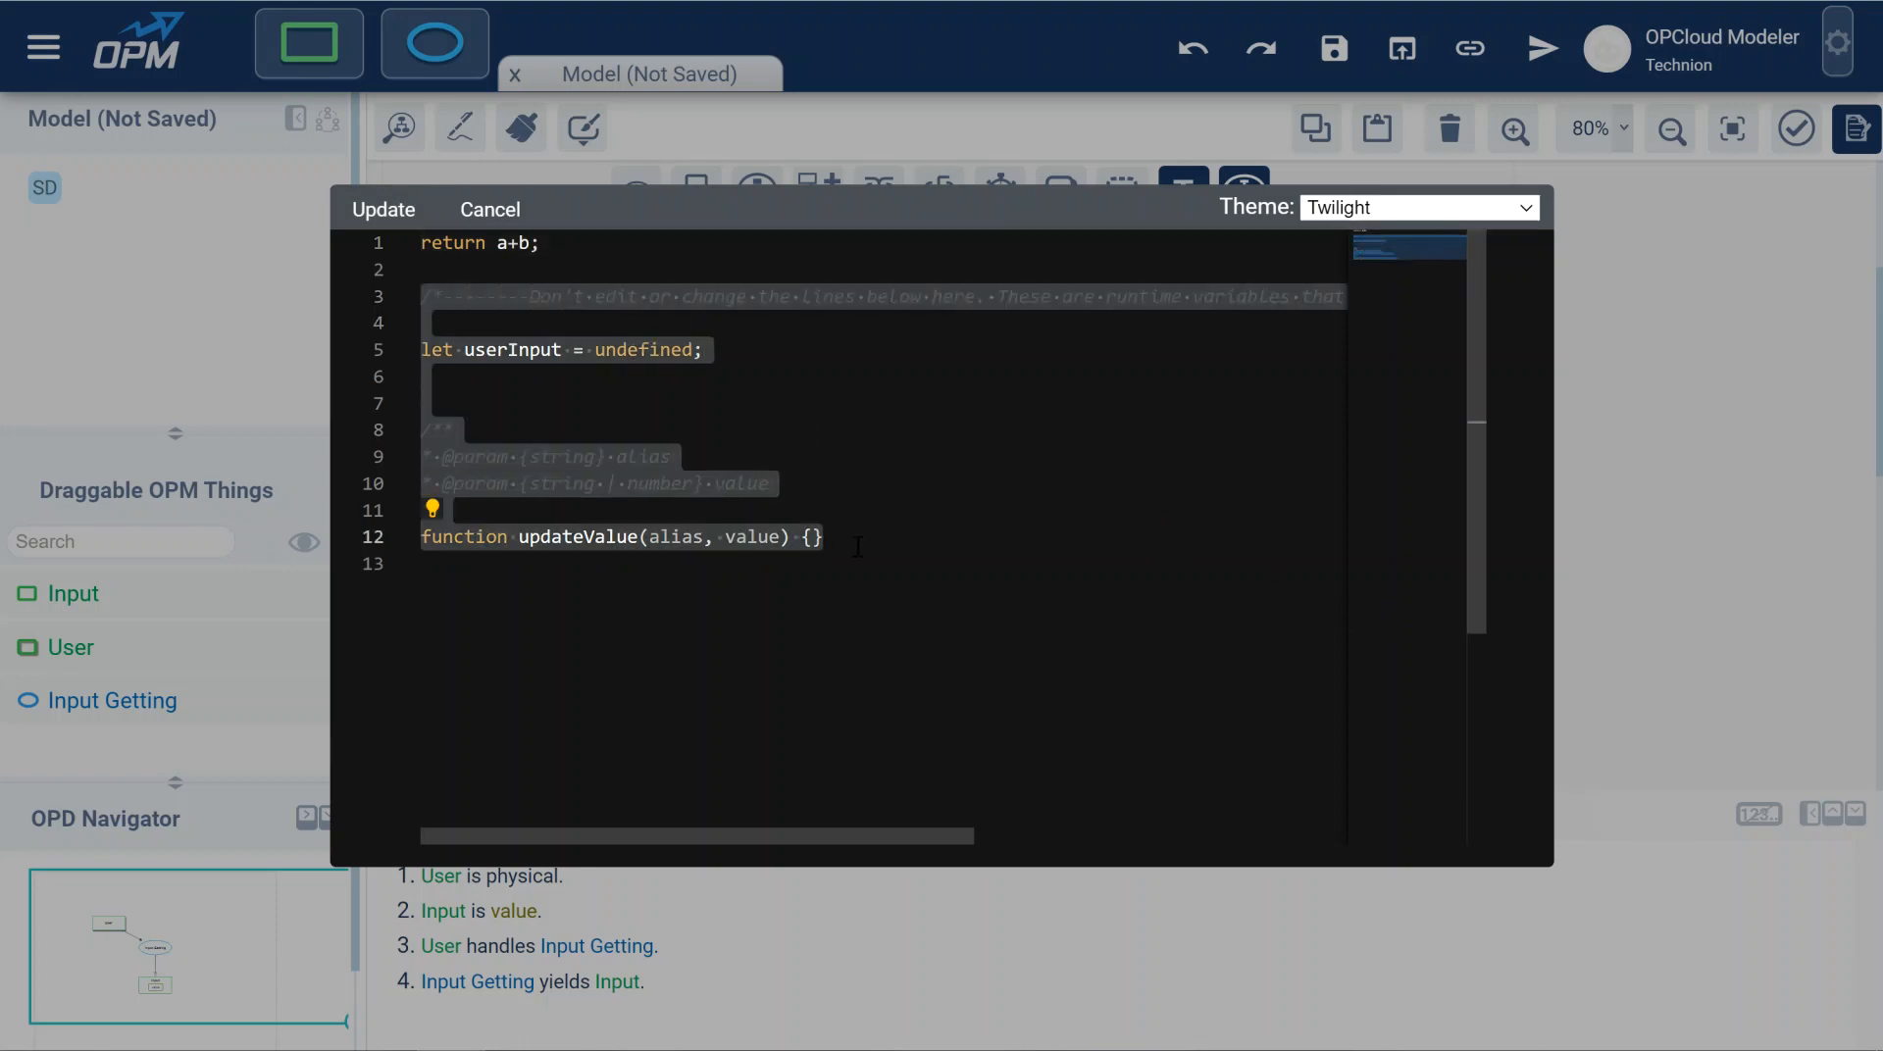
{"action": "left_click", "coordinate": [525, 400]}
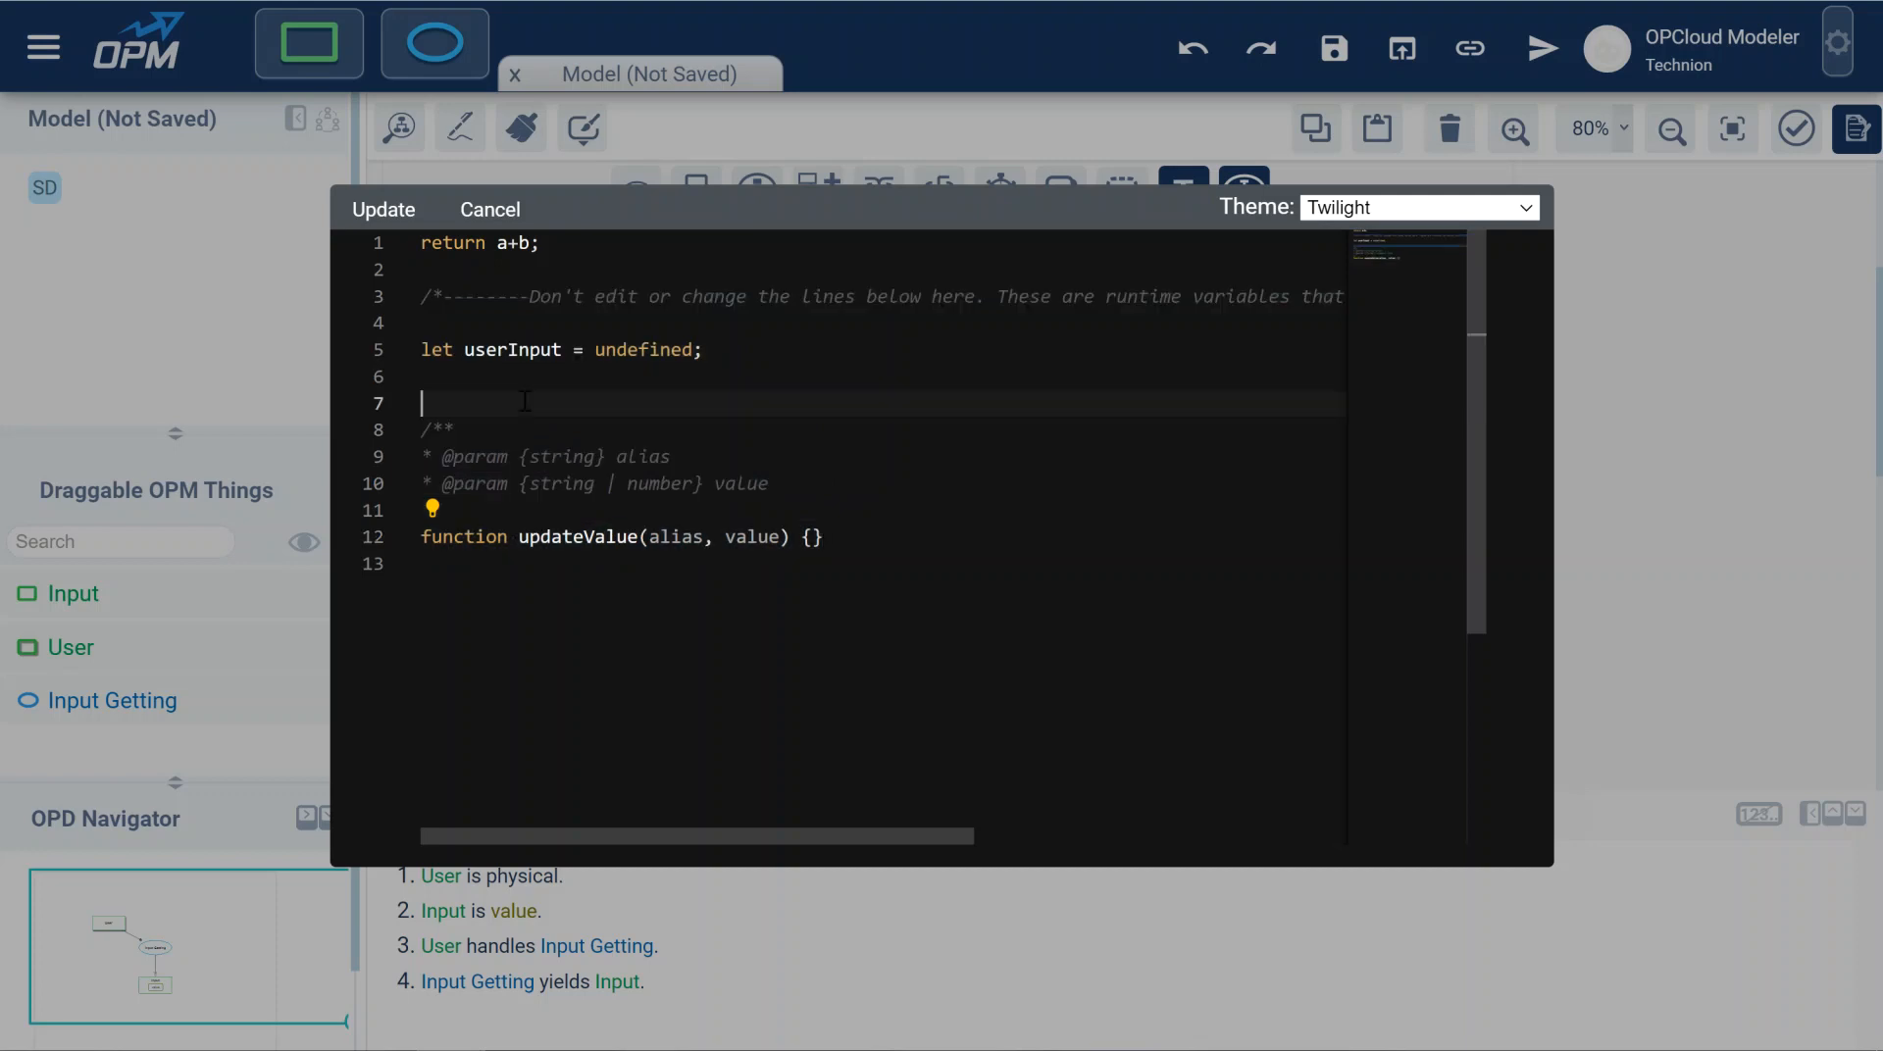
{"action": "double_click", "coordinate": [502, 352]}
{"action": "key", "text": "ctrl+c"}
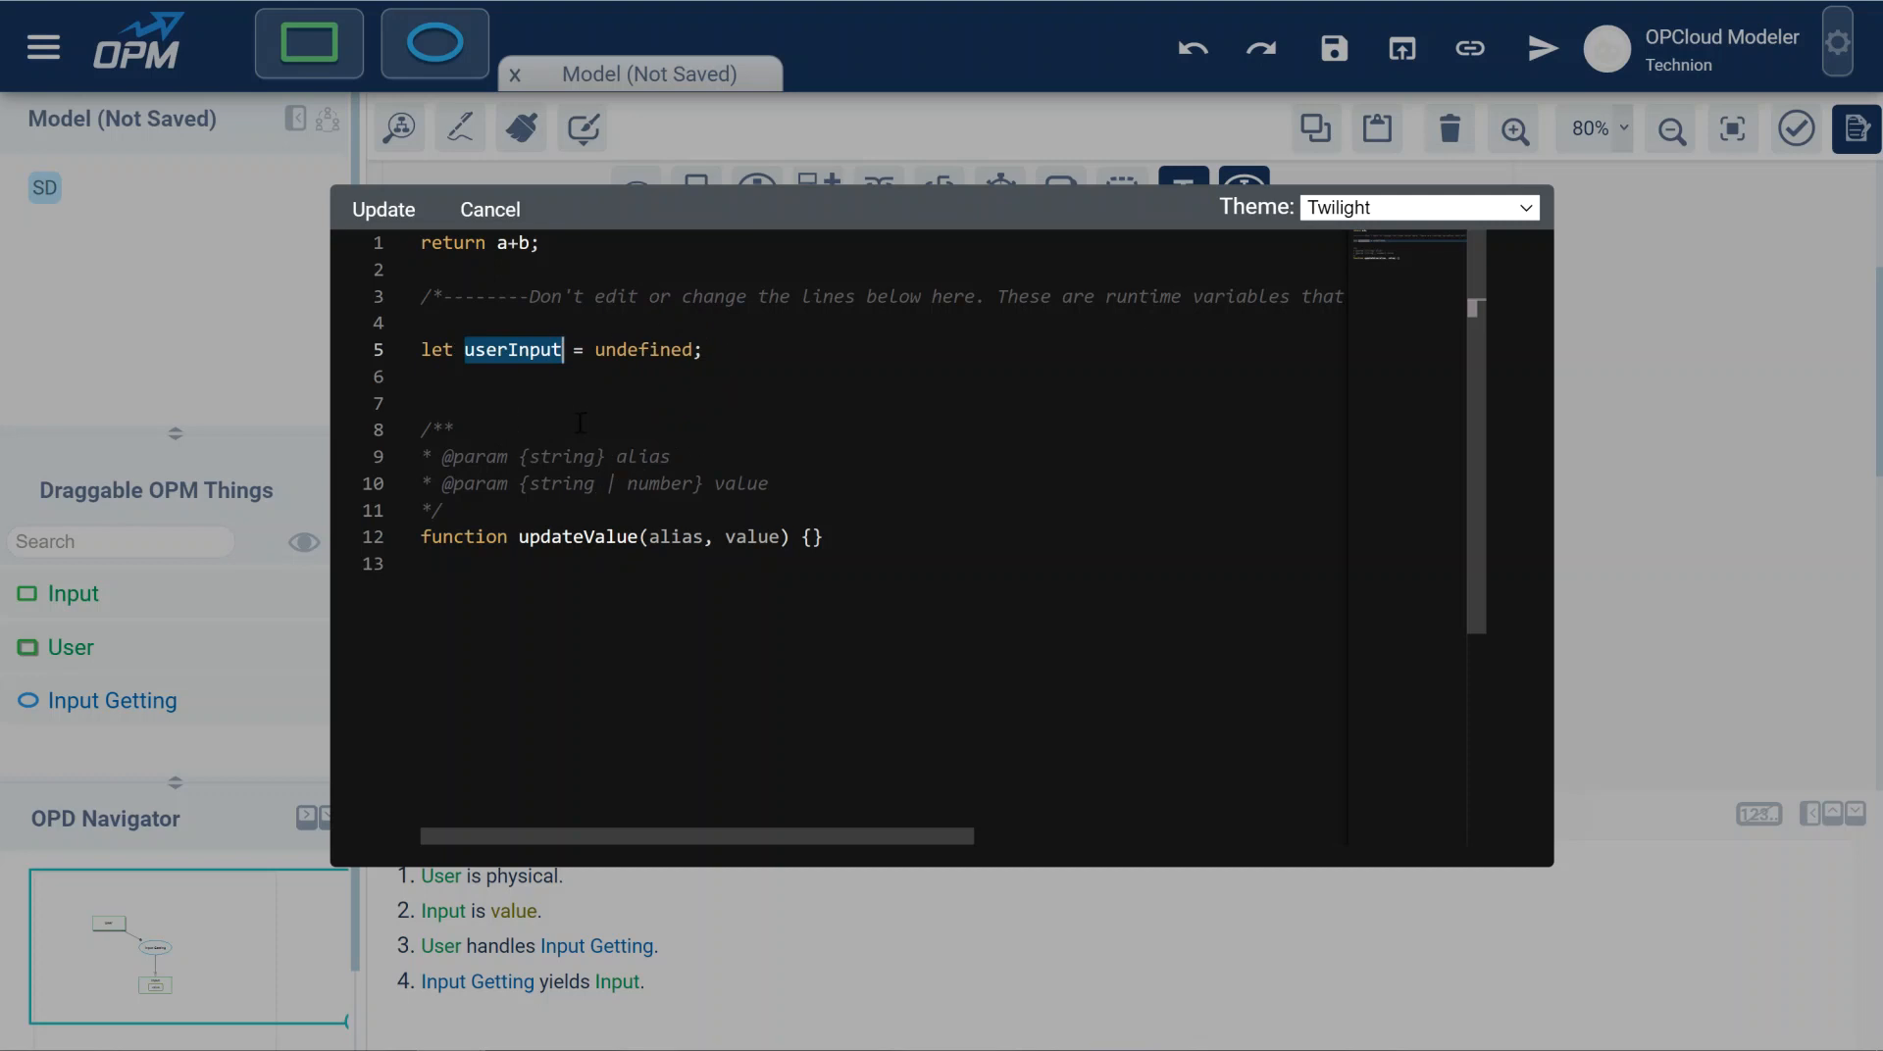
{"action": "left_click_drag", "start_coordinate": [497, 242], "coordinate": [530, 242]}
{"action": "key", "text": "ctrl+v"}
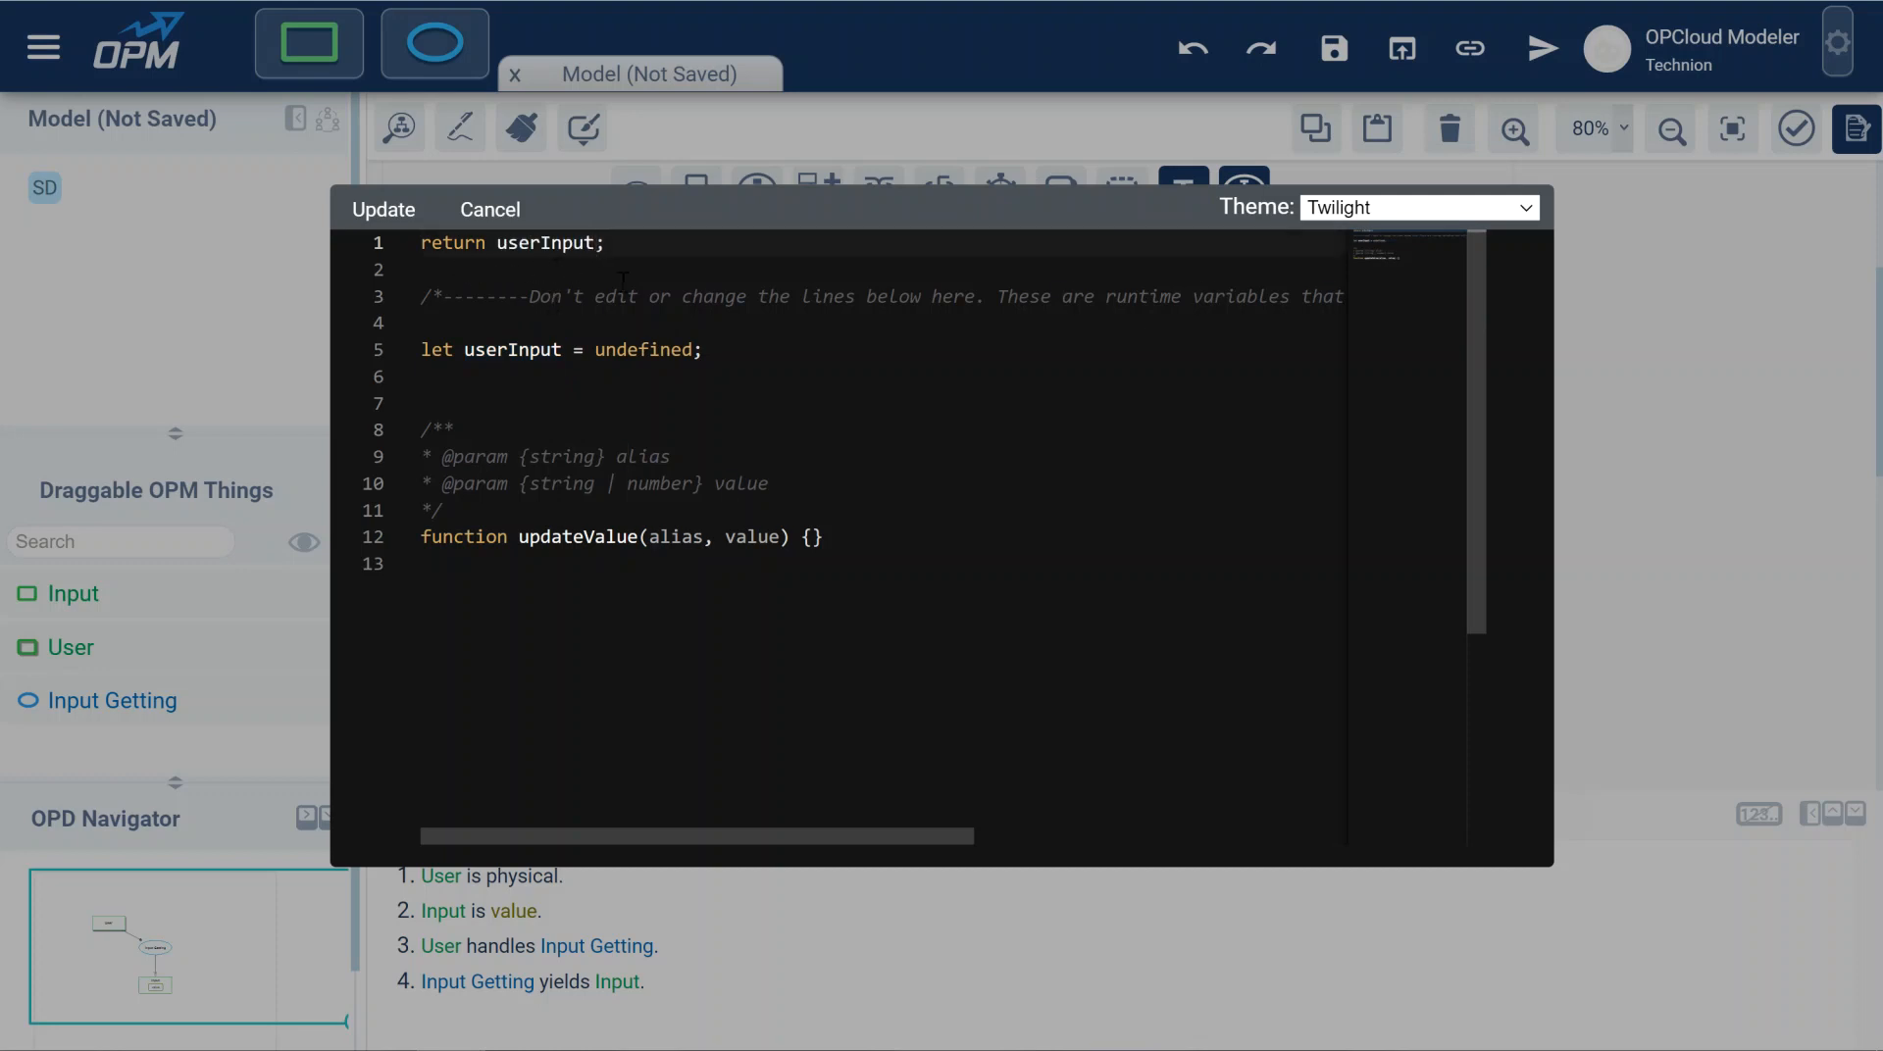
{"action": "left_click", "coordinate": [396, 226]}
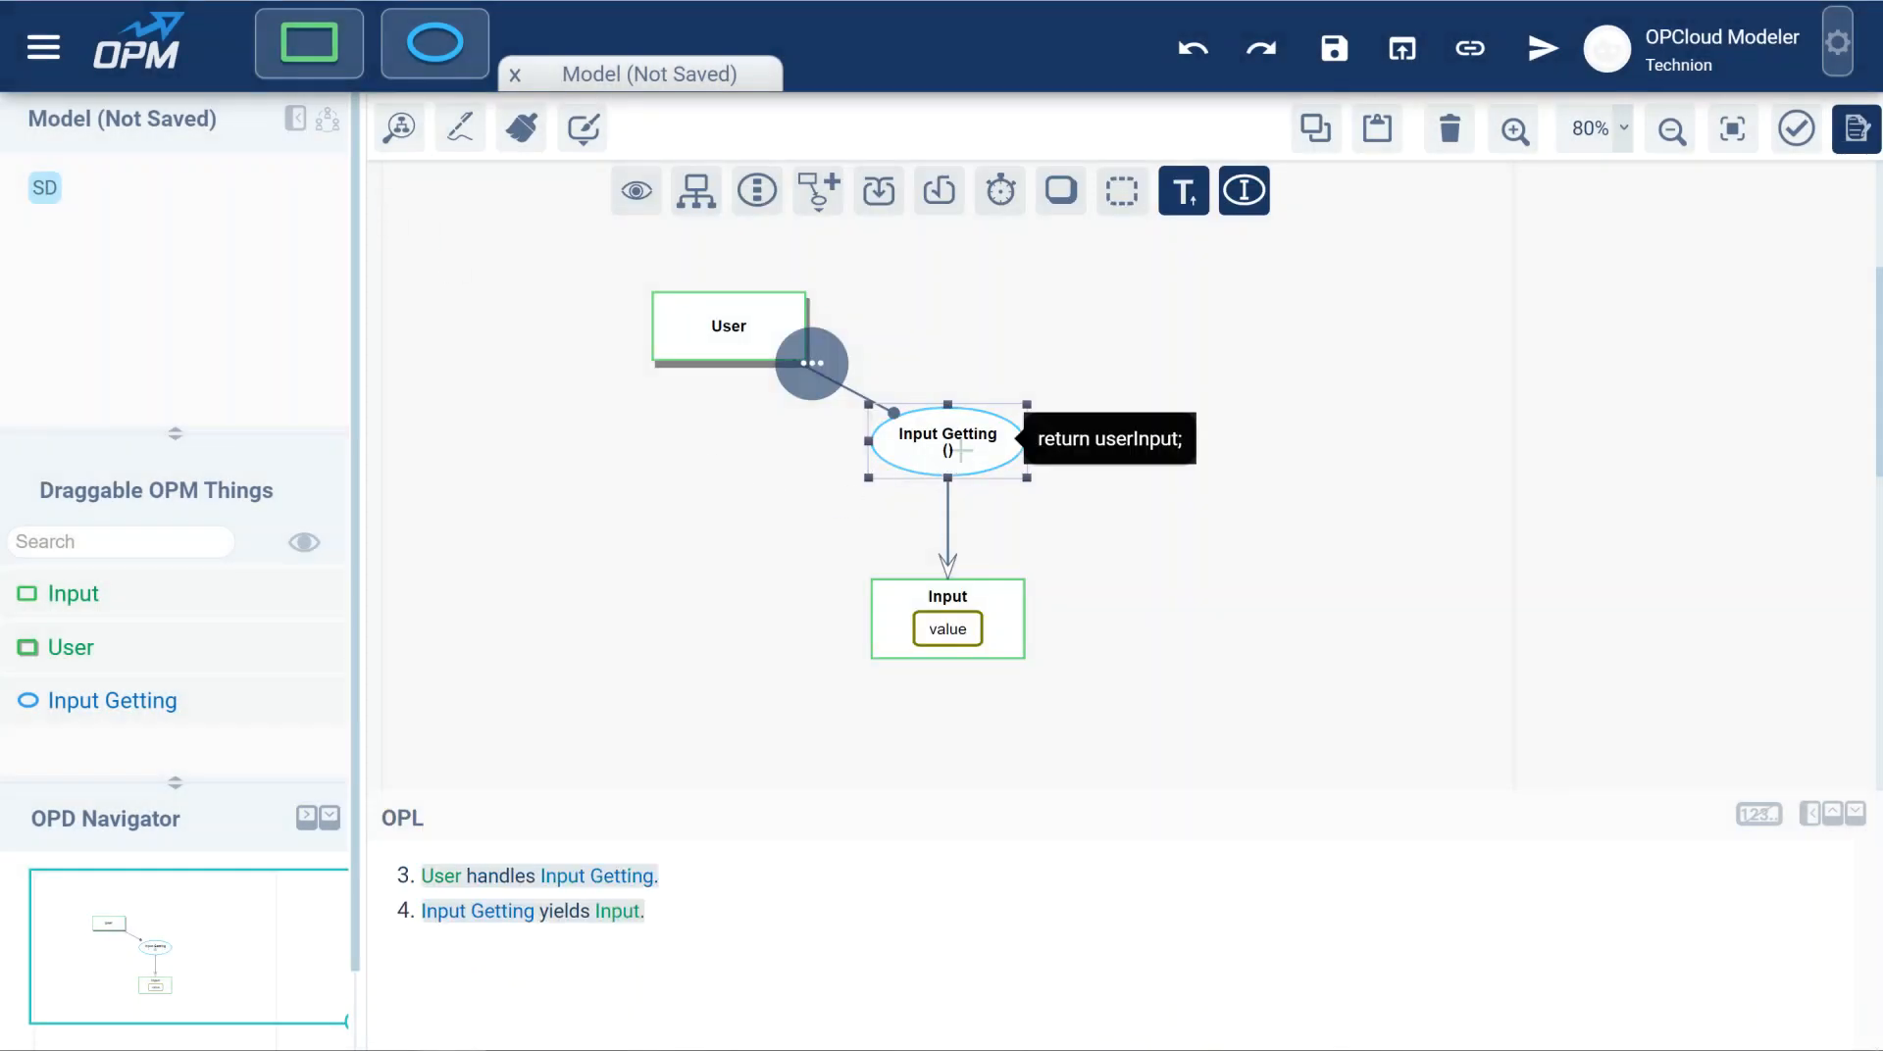
{"action": "left_click", "coordinate": [1072, 340]}
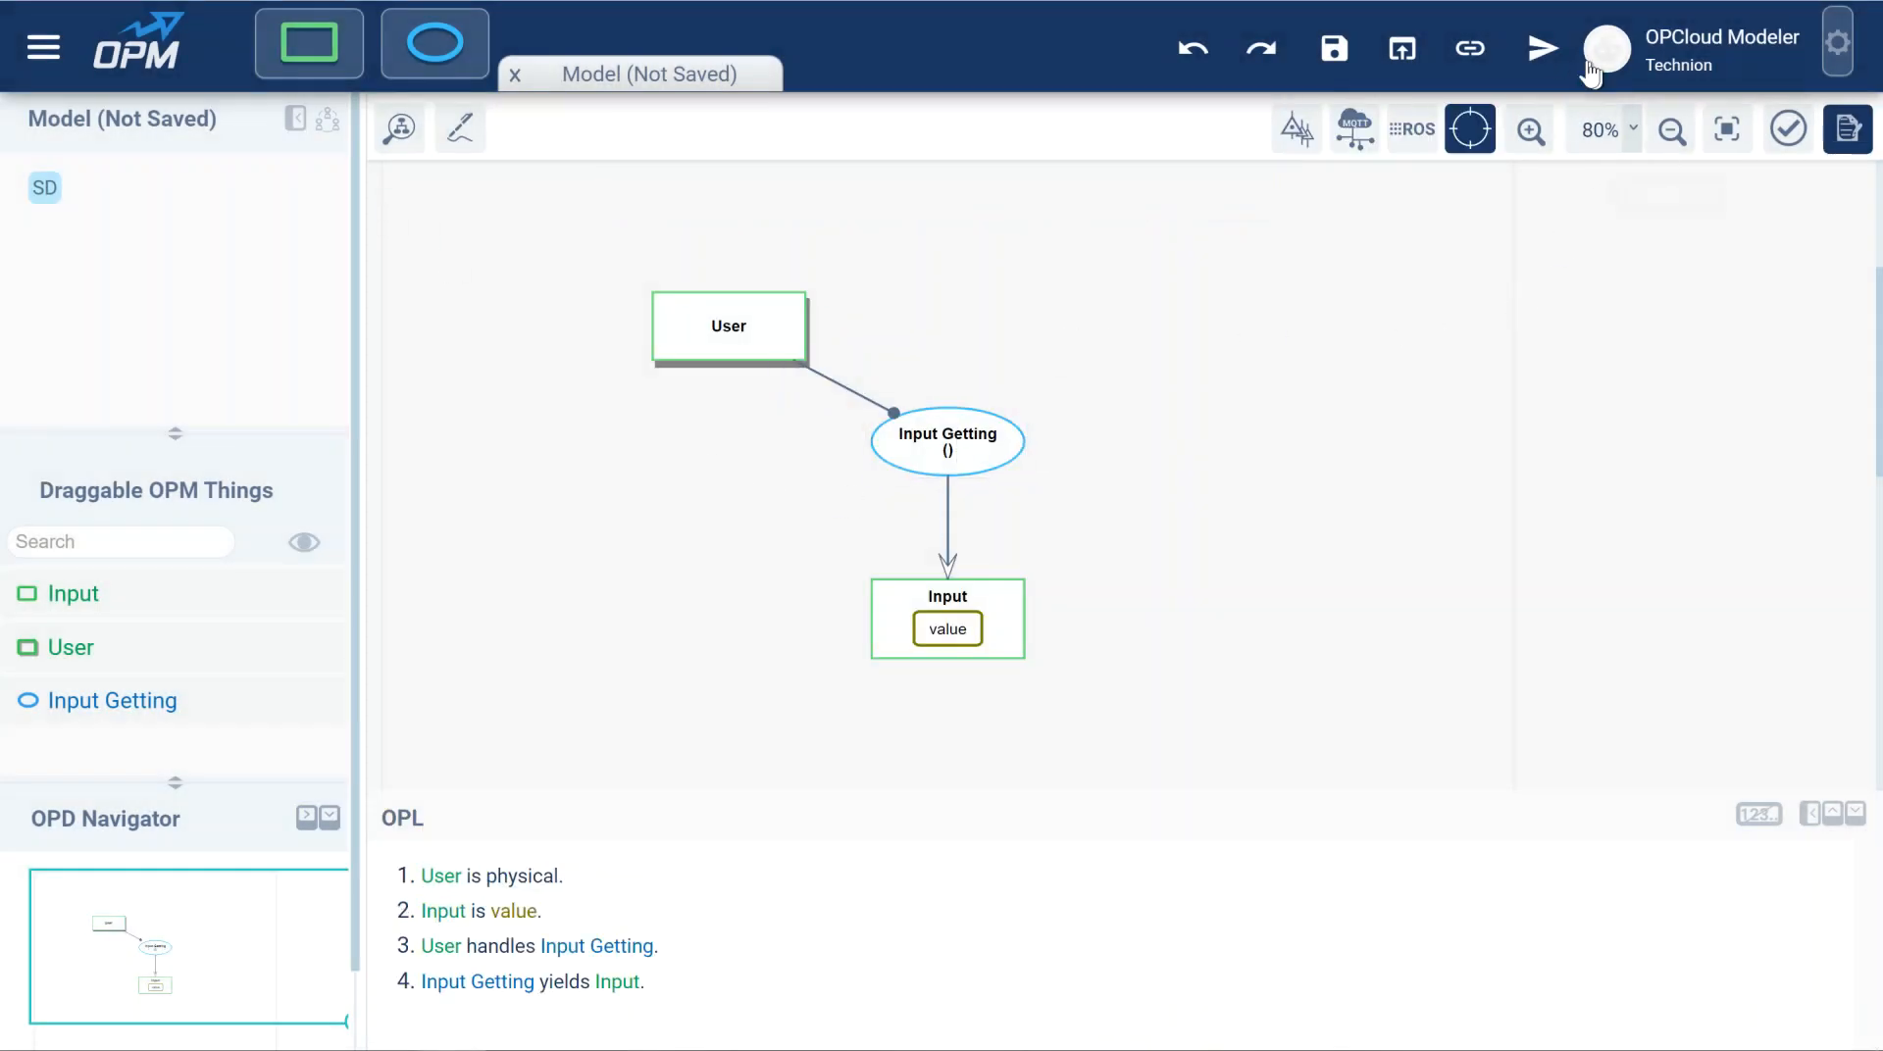
Execute the model and supply "text" as the requested user input value.
{"action": "left_click", "coordinate": [1544, 54]}
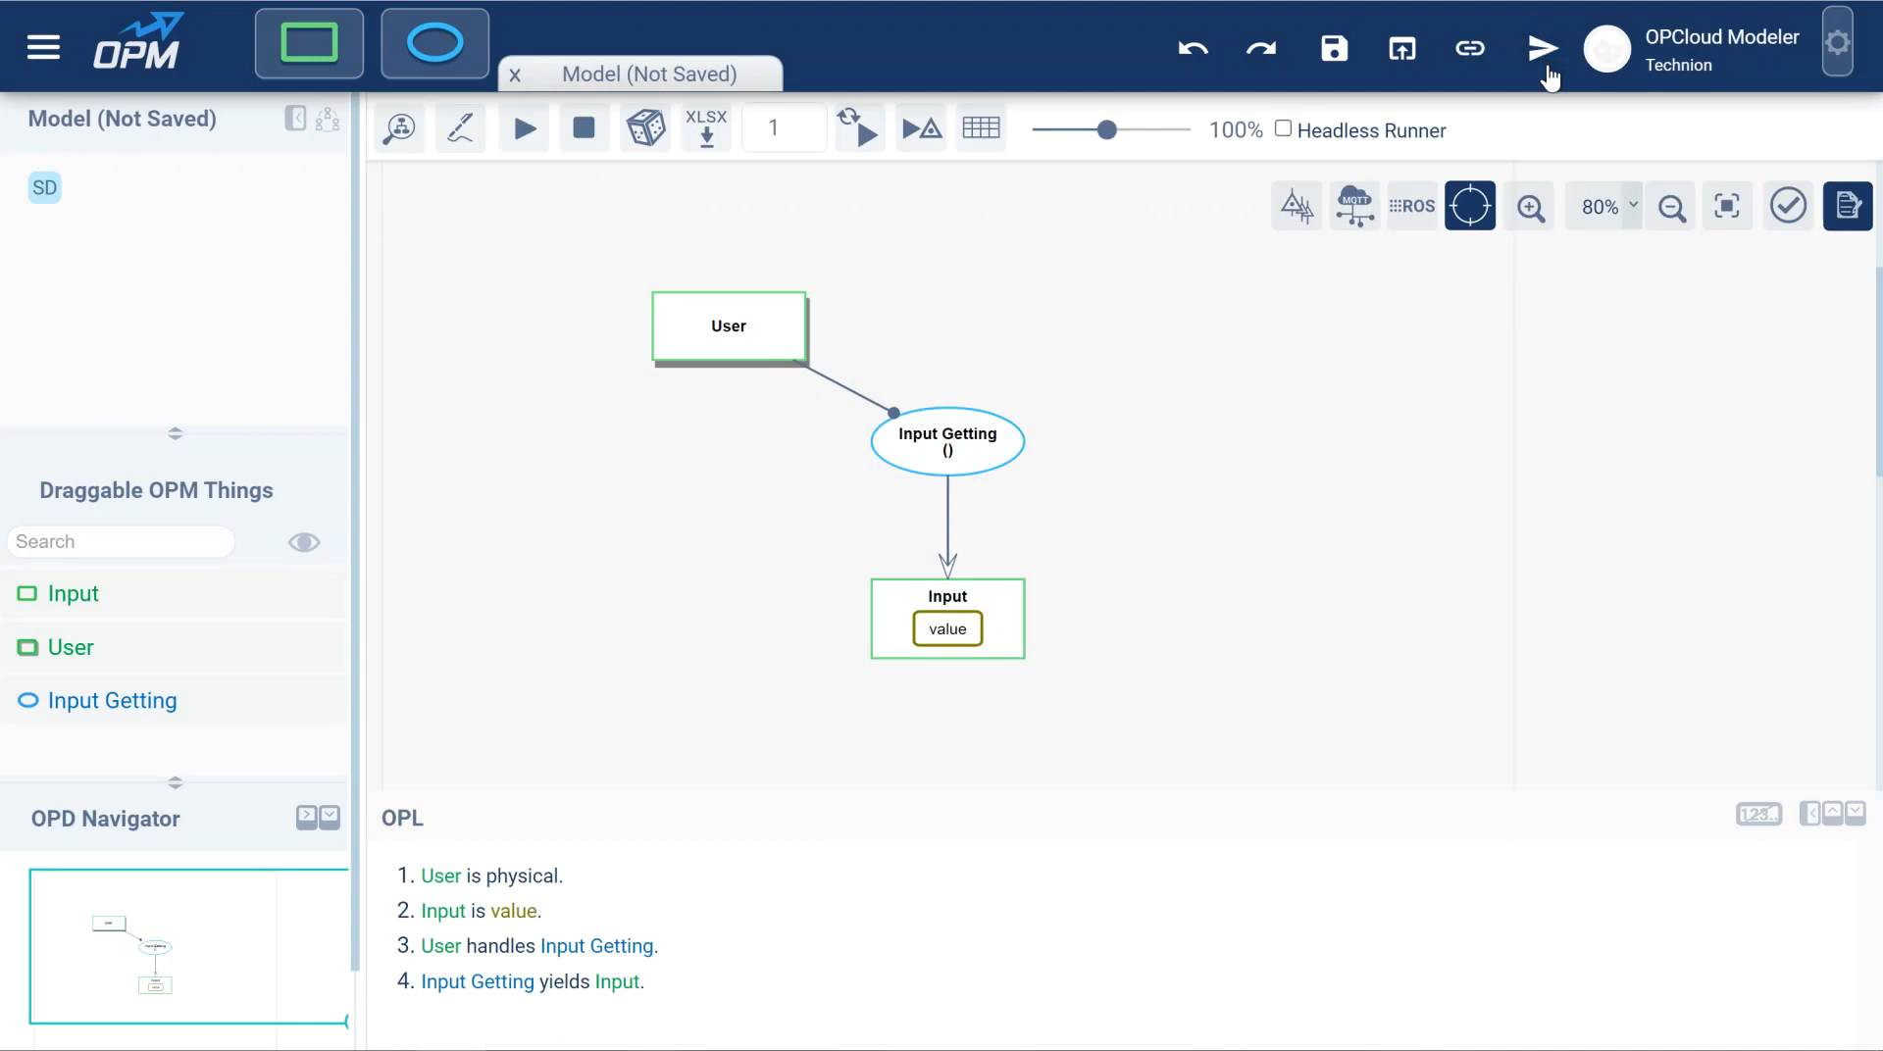
{"action": "left_click", "coordinate": [860, 137]}
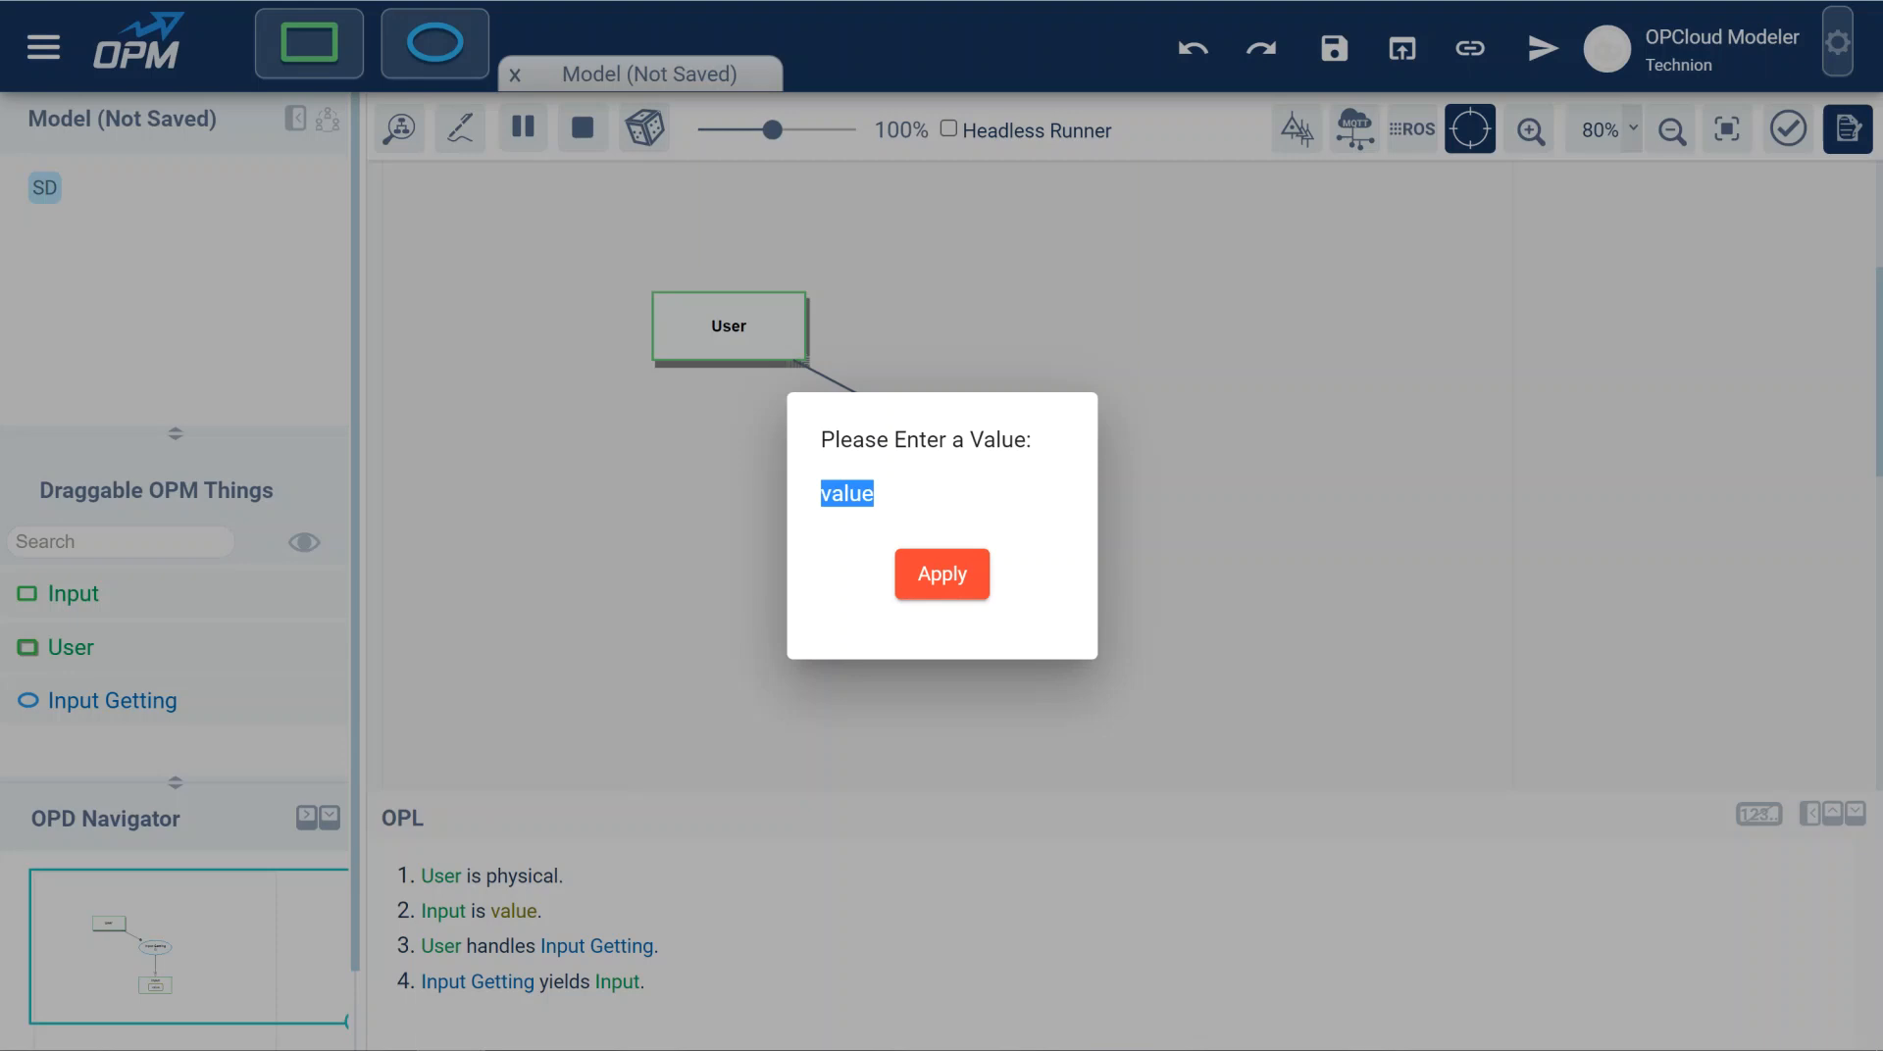
{"action": "type", "text": "text"}
{"action": "left_click", "coordinate": [937, 581]}
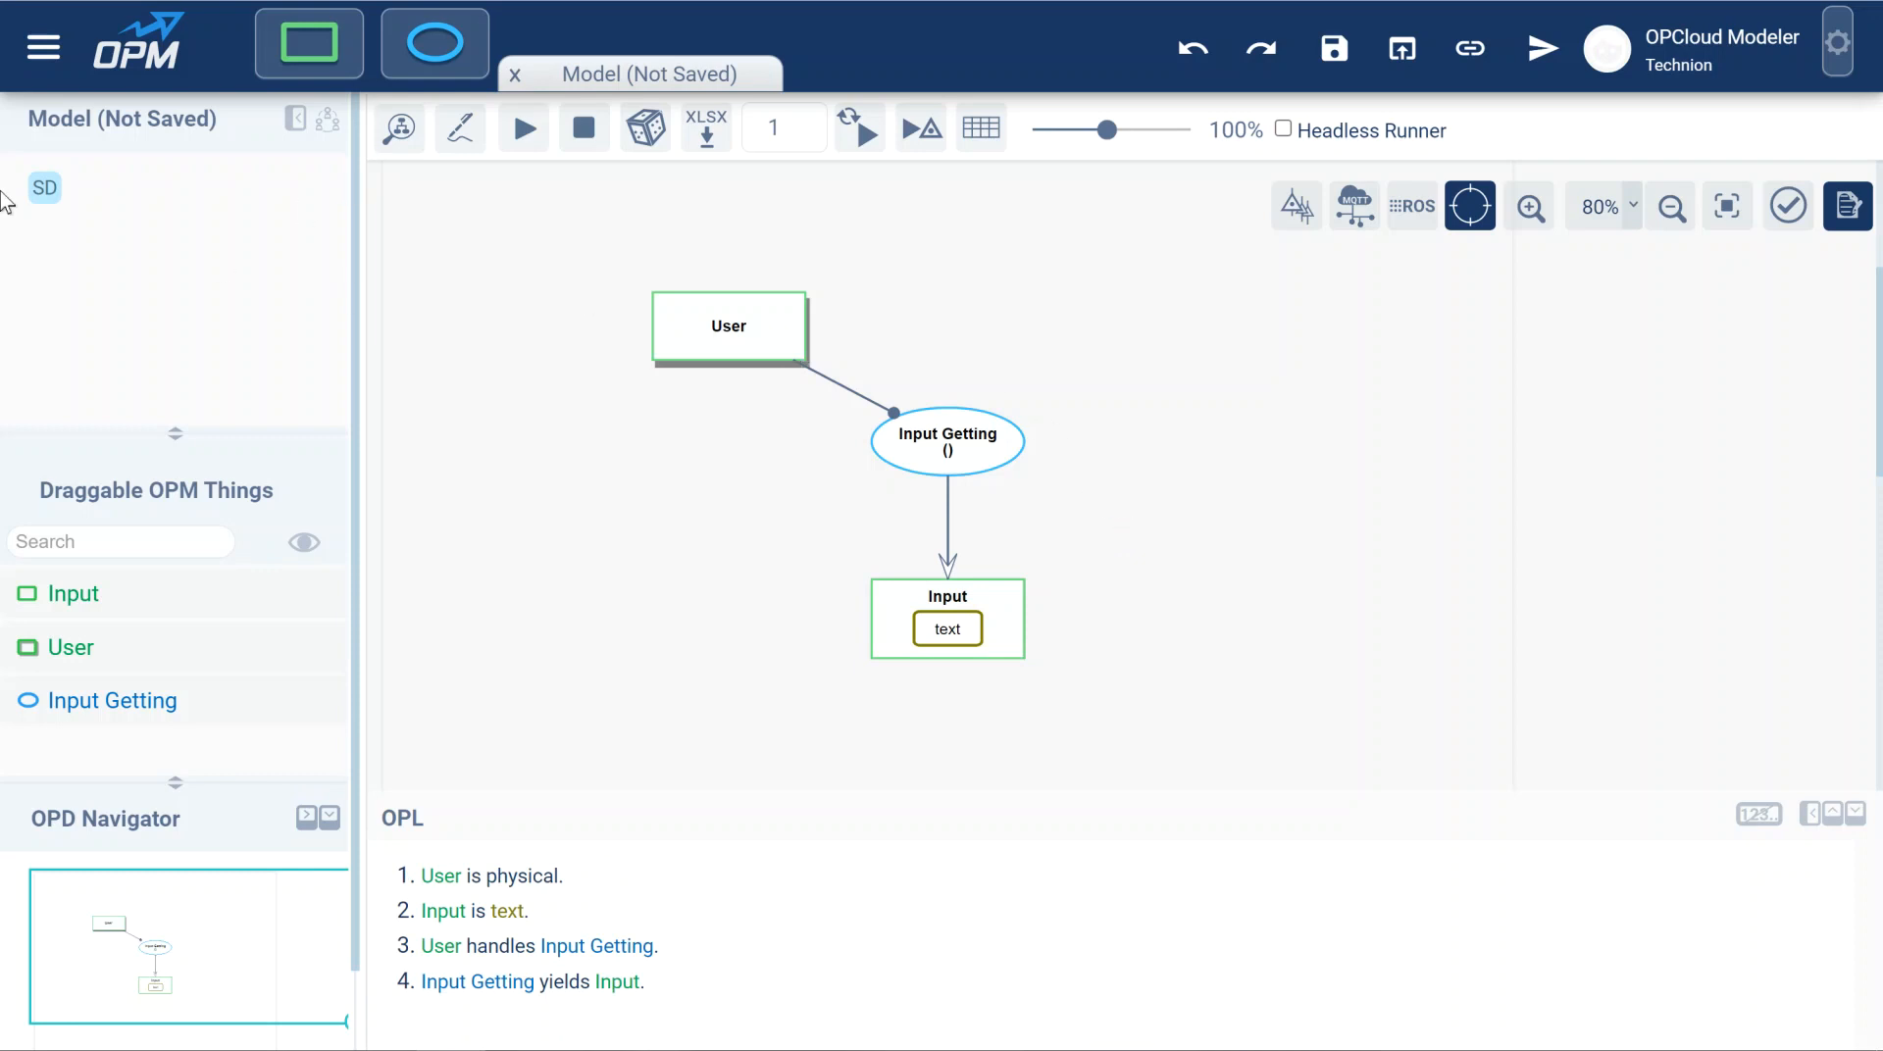
Load the global example model Spiral Drawing System with ROS from the Robotic examples folder.
{"action": "left_click", "coordinate": [44, 50]}
{"action": "left_click", "coordinate": [98, 263]}
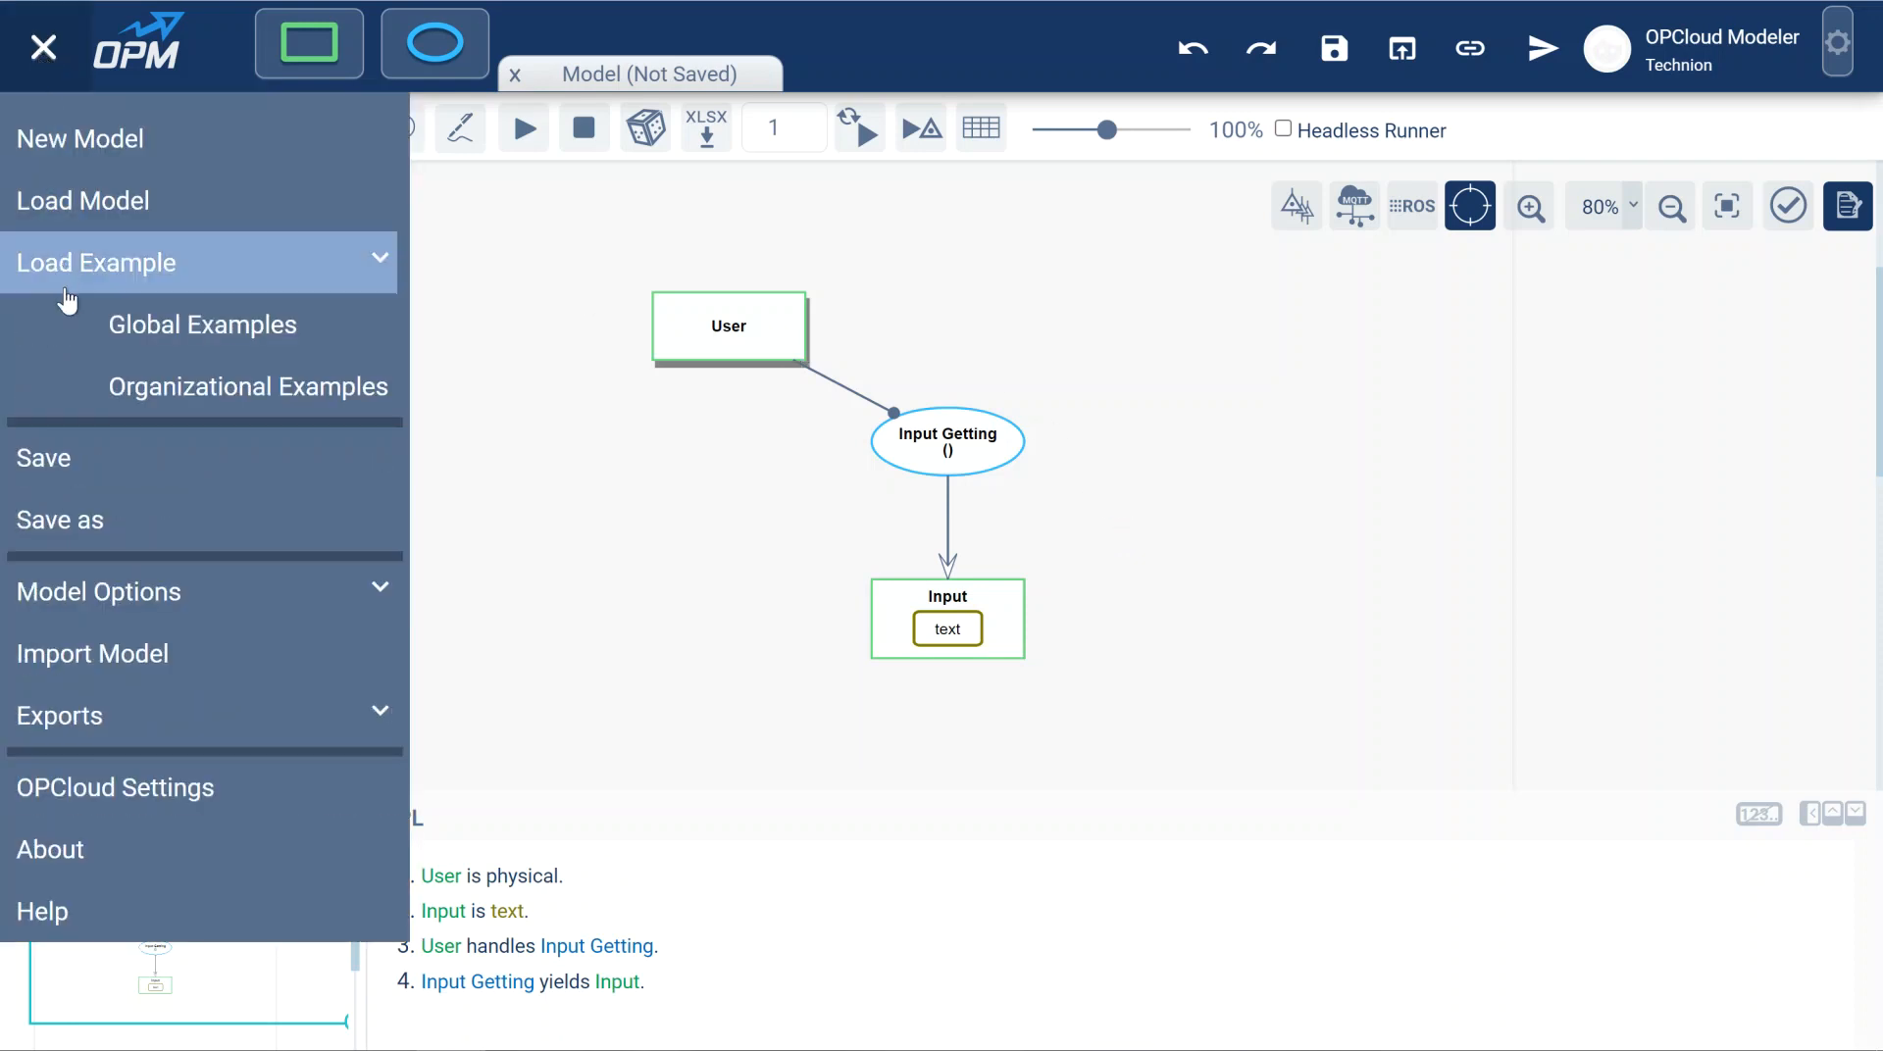
{"action": "left_click", "coordinate": [201, 340]}
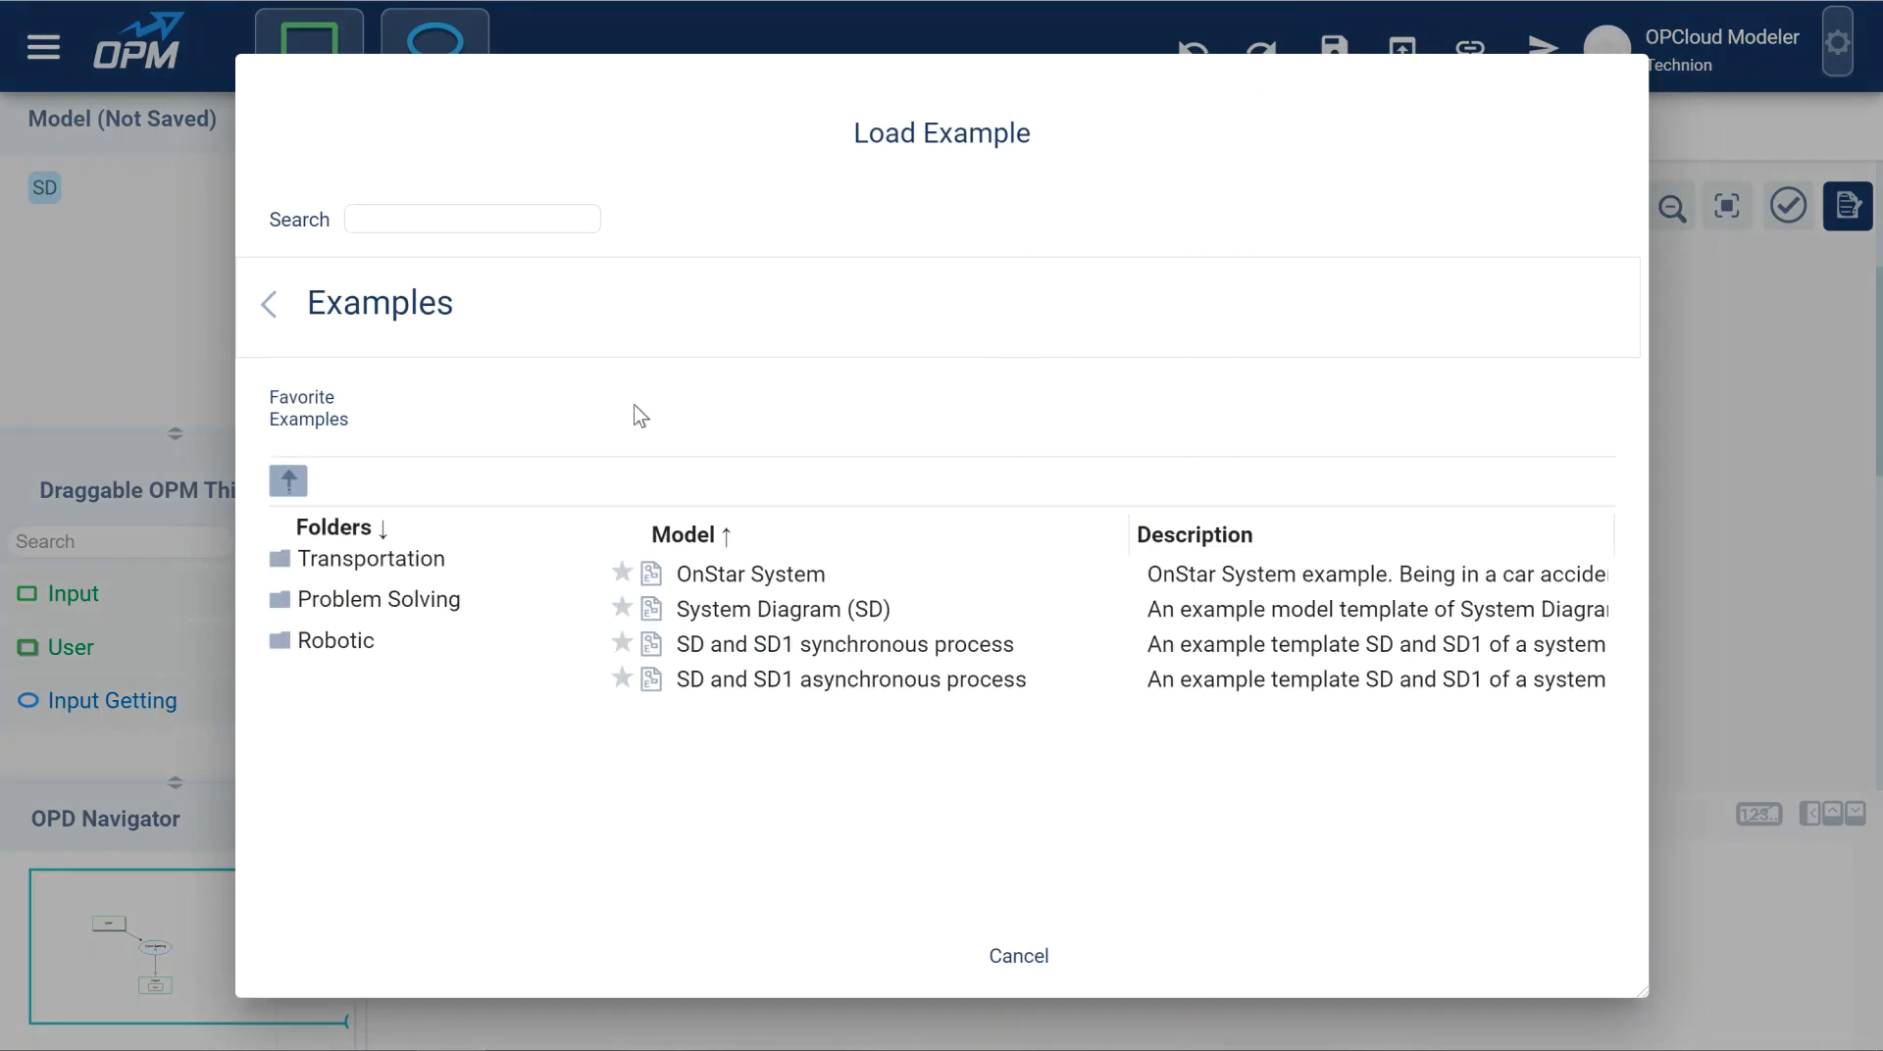
{"action": "double_click", "coordinate": [357, 651]}
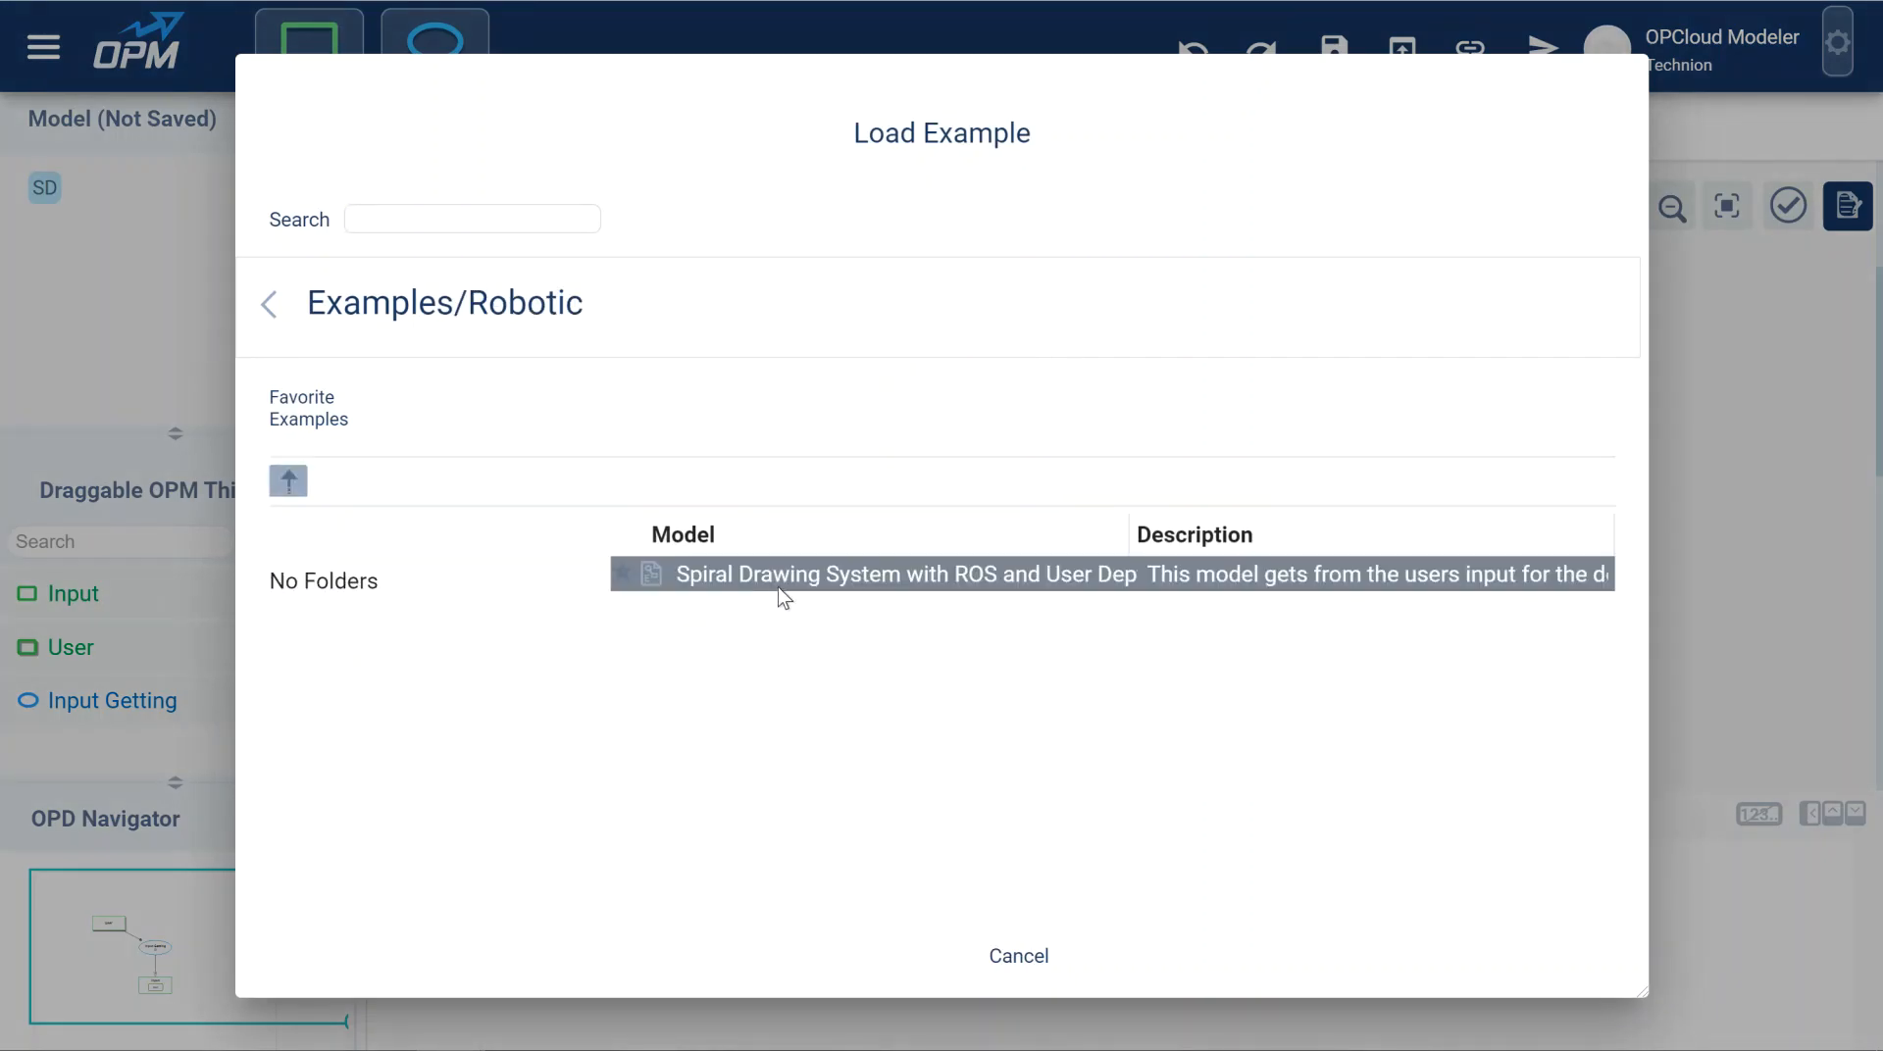
{"action": "double_click", "coordinate": [779, 582]}
{"action": "left_click_drag", "start_coordinate": [1367, 585], "coordinate": [1247, 598]}
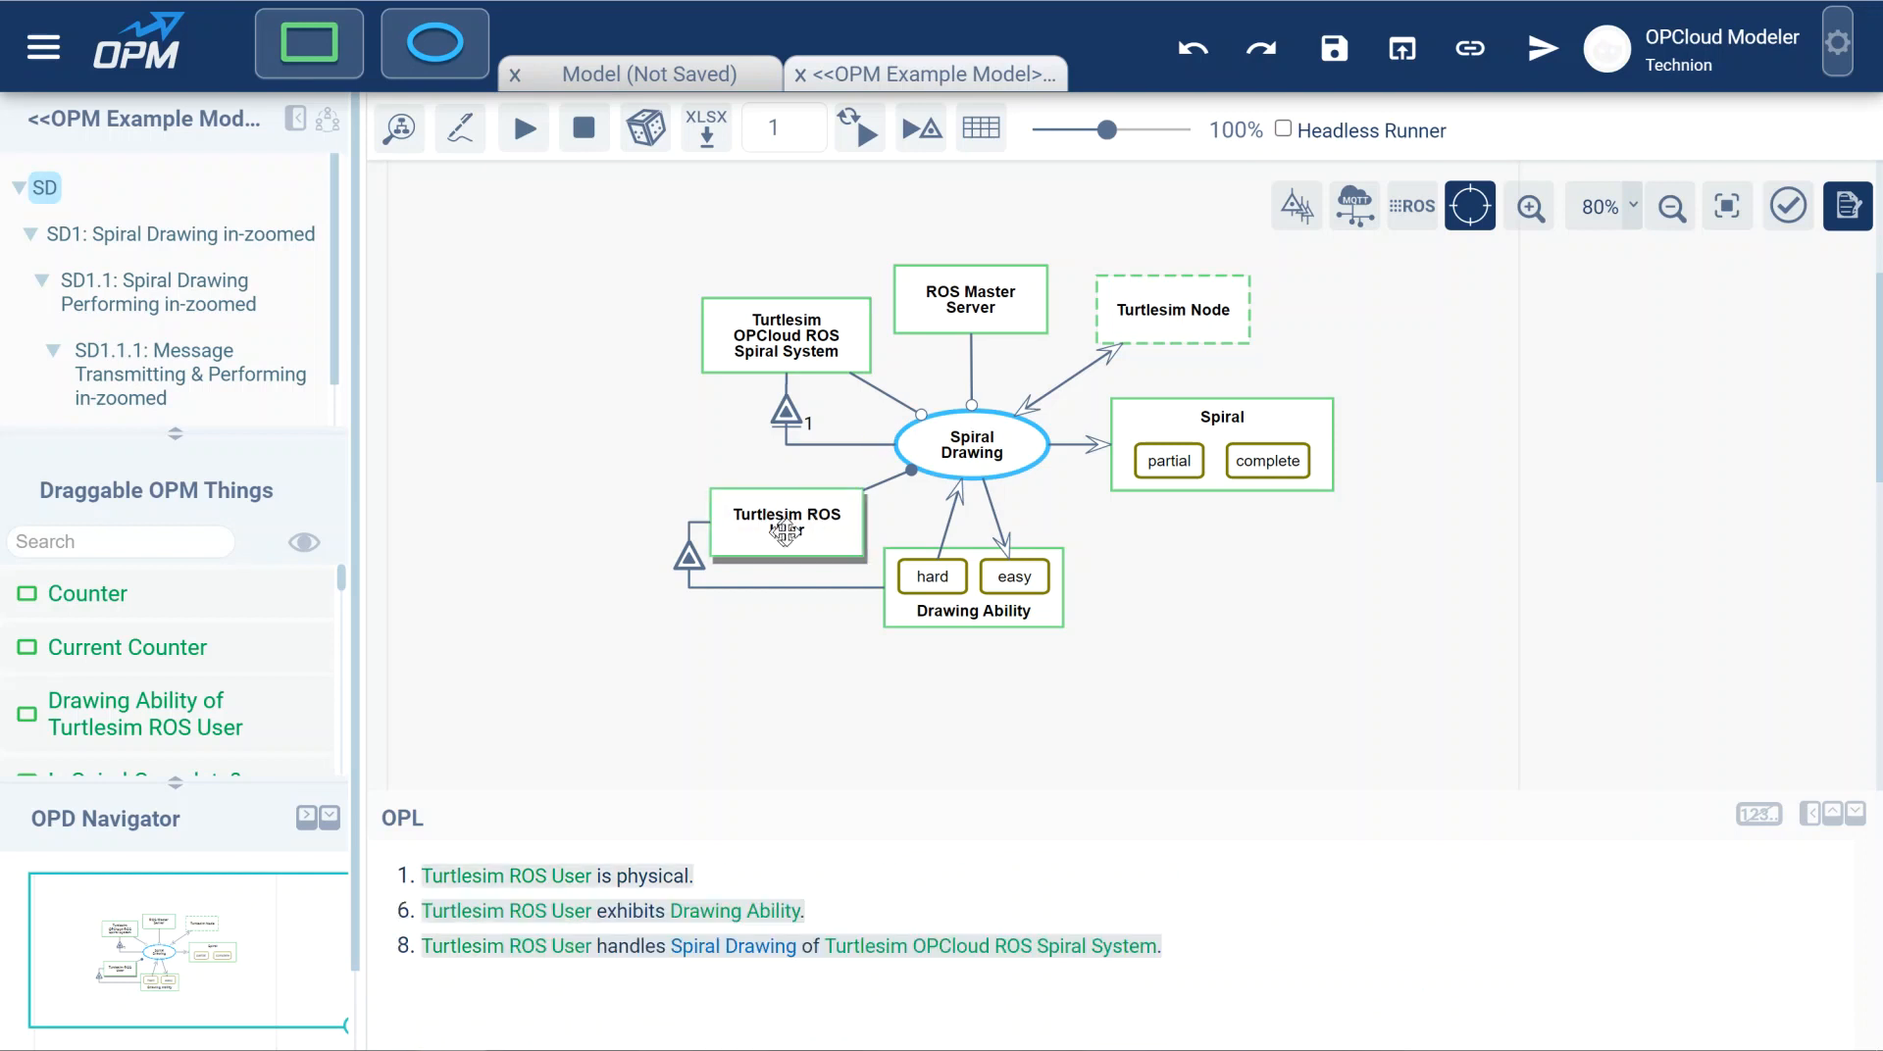
Open the SD1 Spiral Drawing in-zoomed diagram and examine Turtlesim ROS User, Spiral Depth Selecting and Spiral Depth.
{"action": "left_click", "coordinate": [127, 239]}
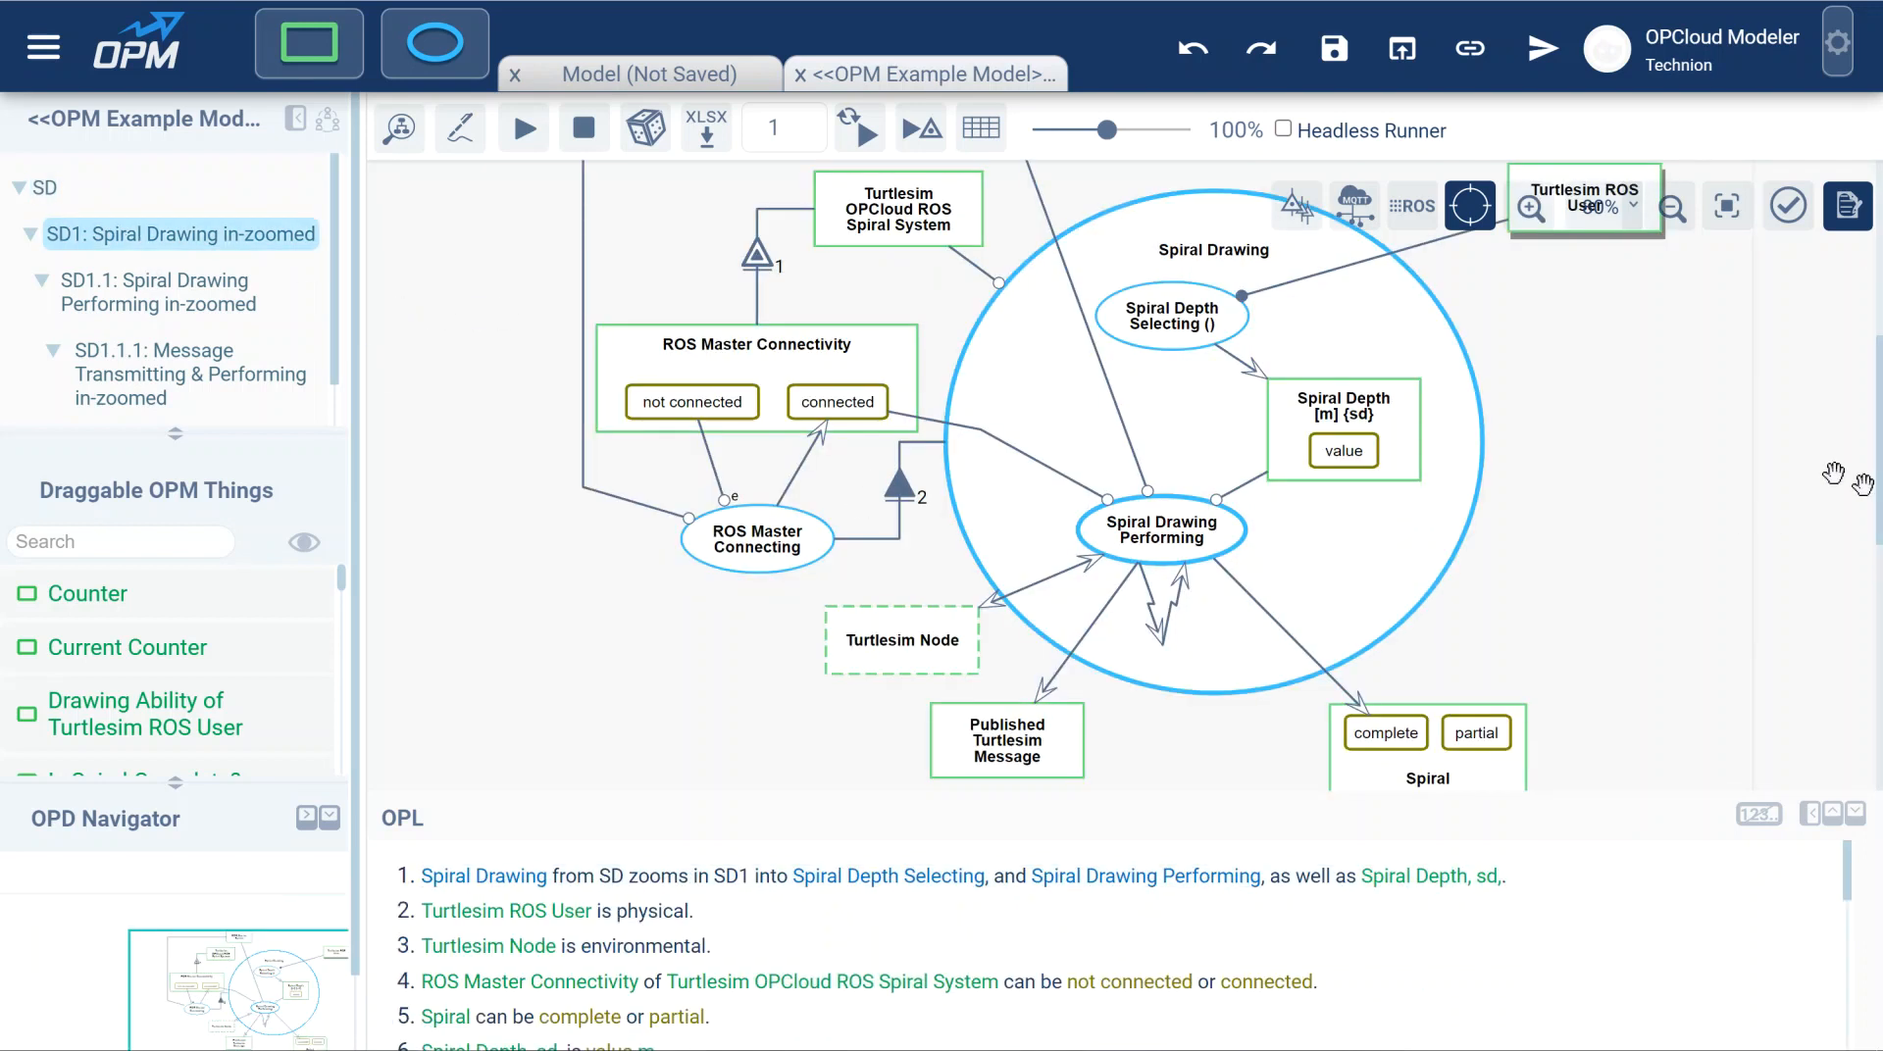
{"action": "left_click_drag", "start_coordinate": [1670, 402], "coordinate": [1551, 452]}
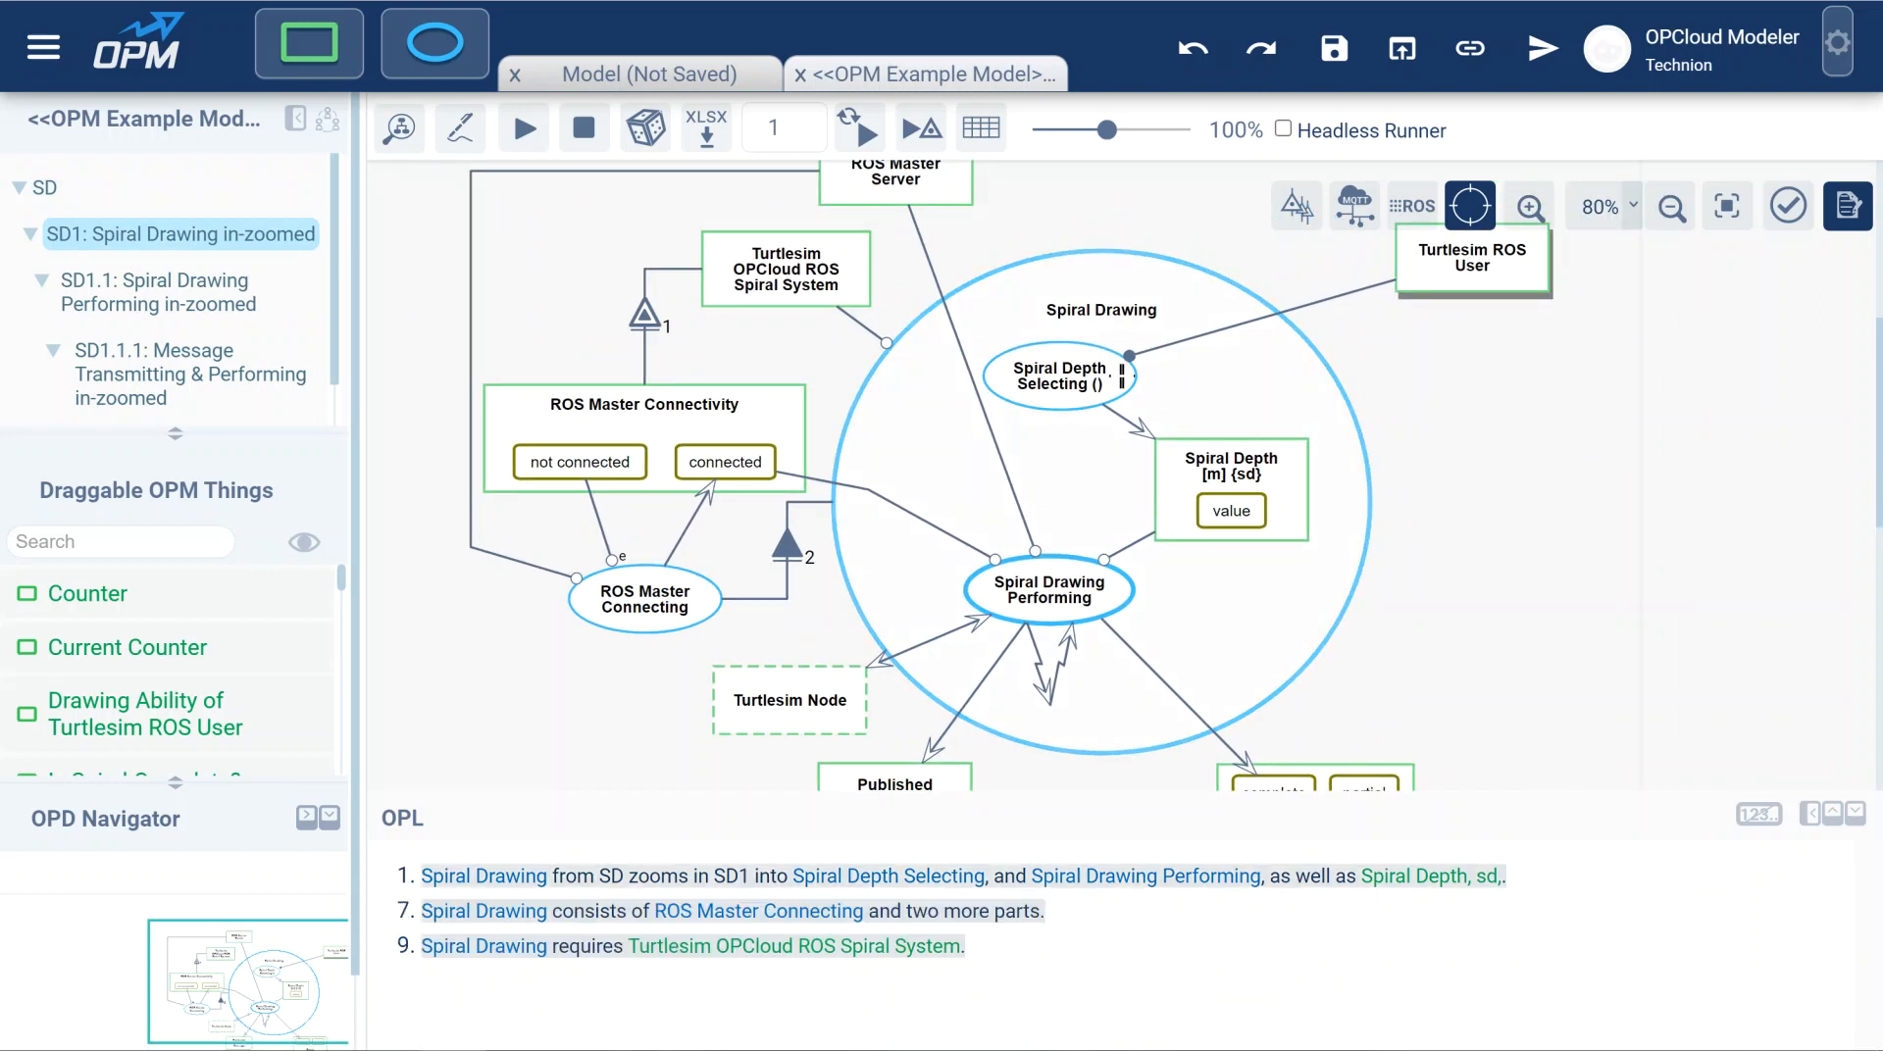
{"action": "mouse_move", "coordinate": [1038, 390]}
{"action": "left_click", "coordinate": [1474, 268]}
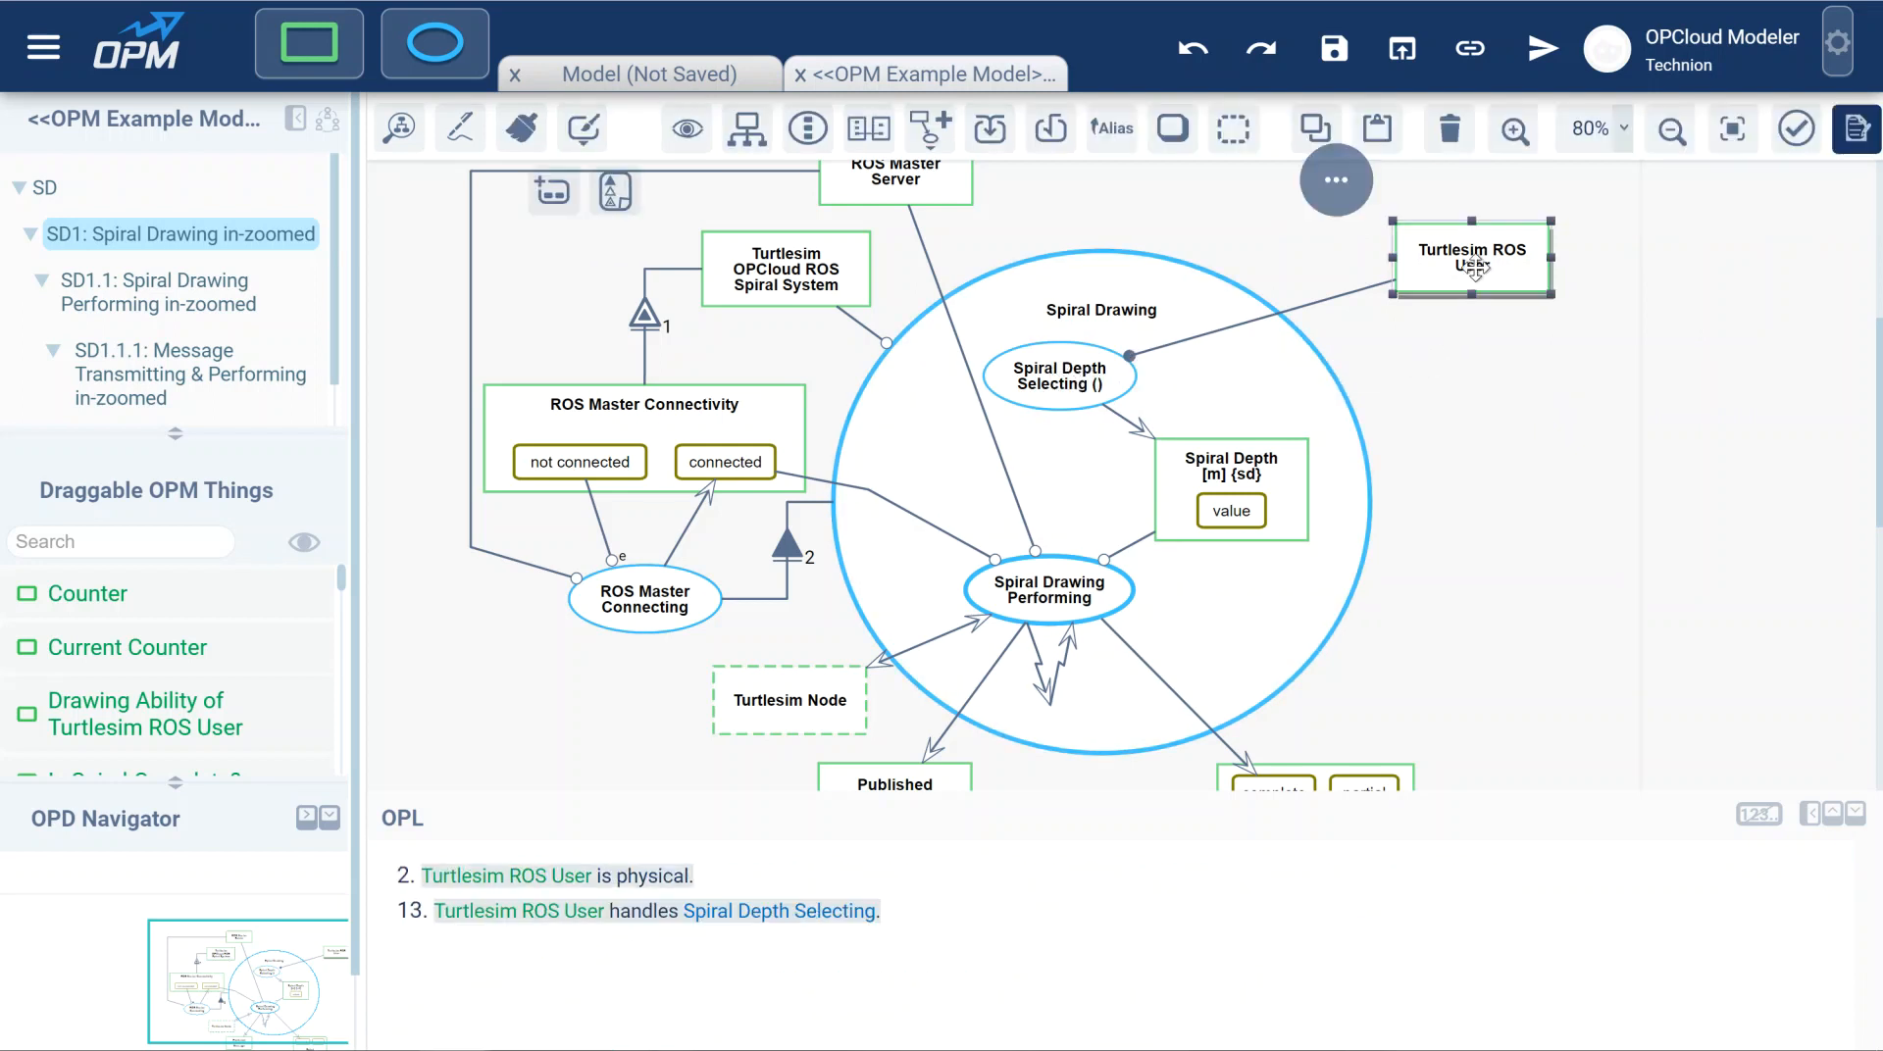
{"action": "left_click", "coordinate": [1069, 382]}
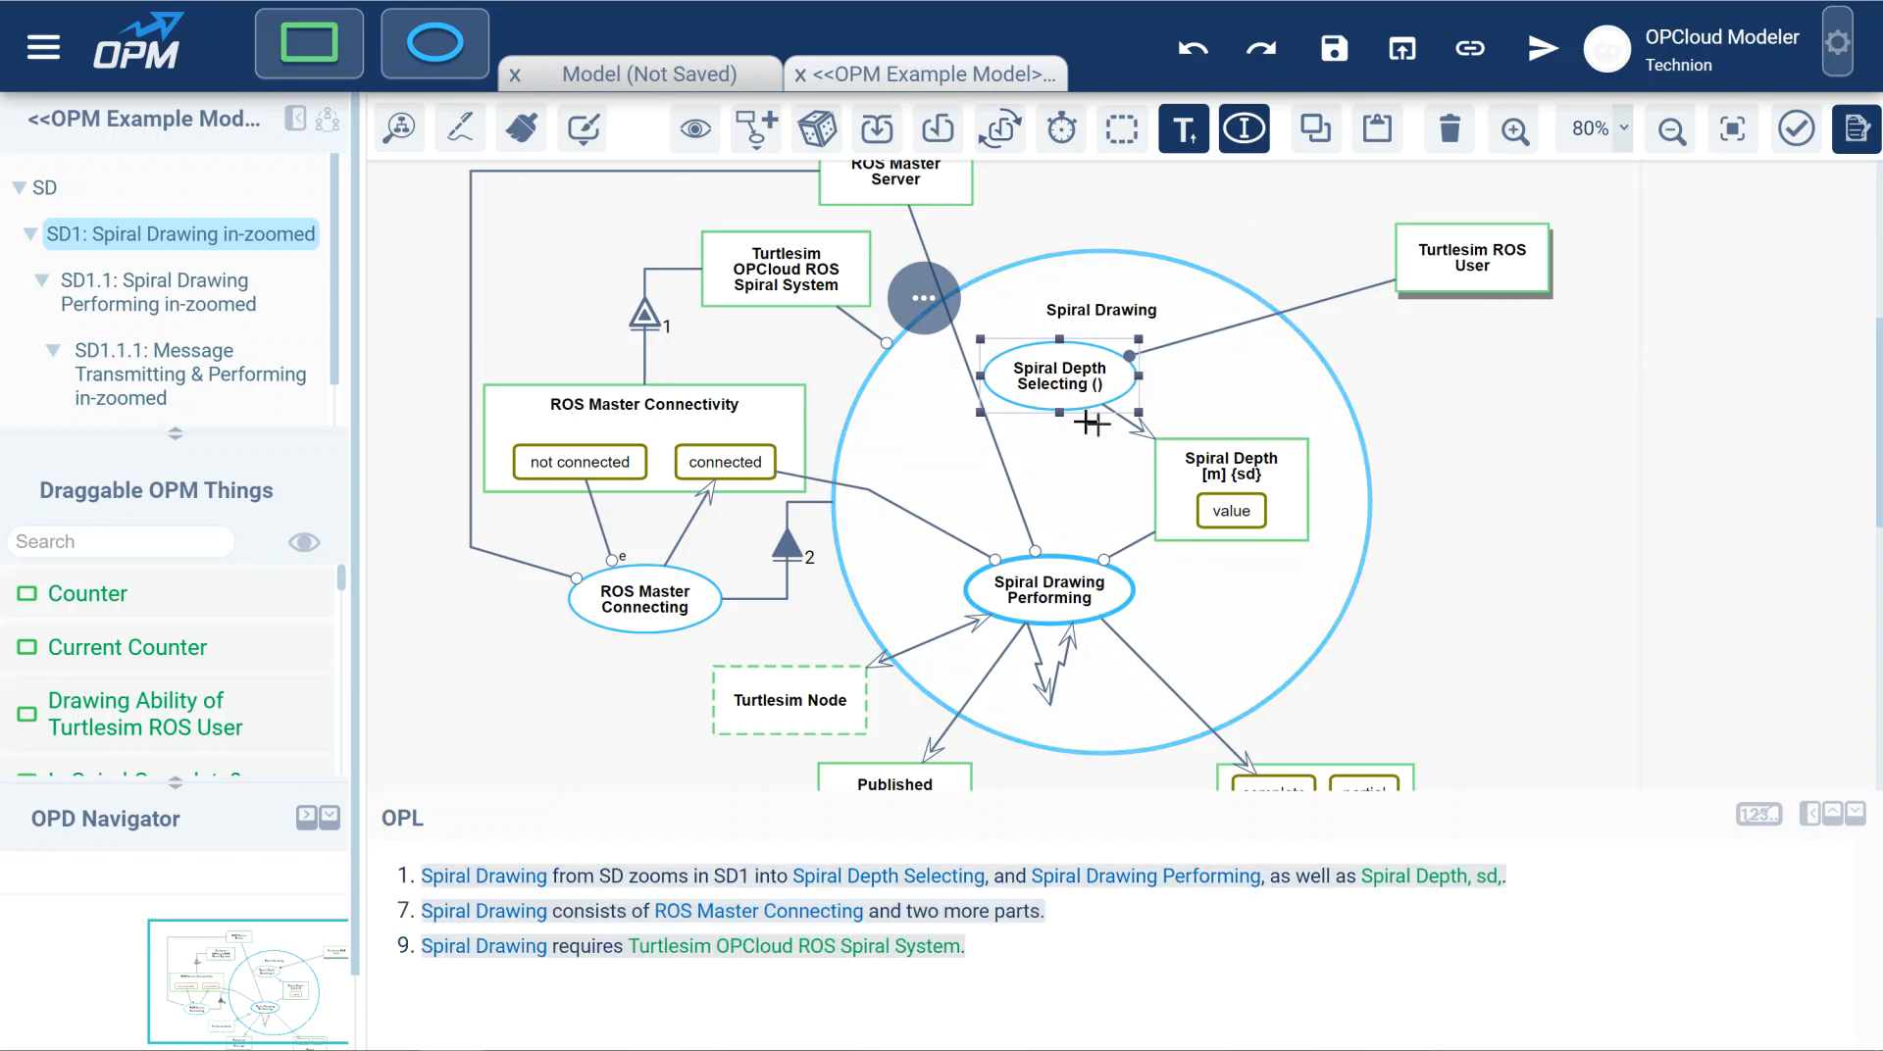
{"action": "mouse_move", "coordinate": [1233, 456]}
Set the execution animation speed to 130% and review the list of simulated elements.
{"action": "left_click", "coordinate": [1543, 54]}
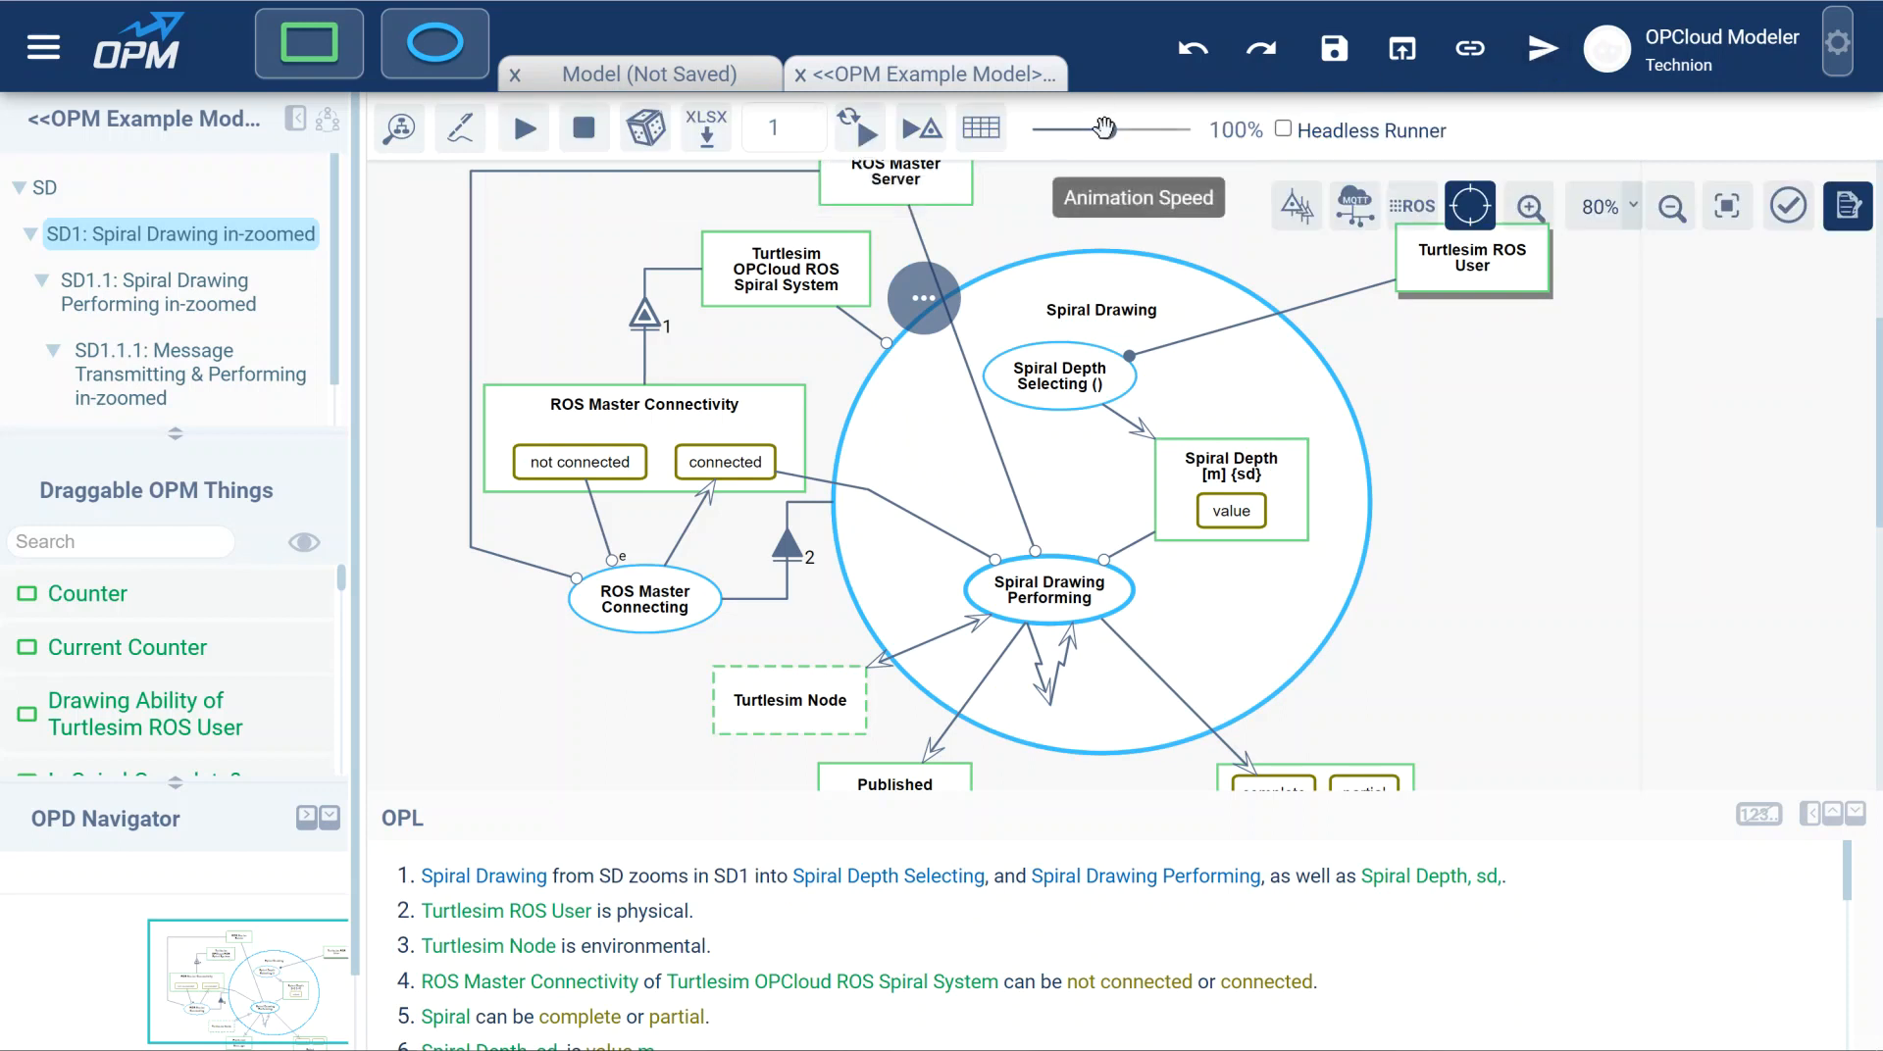
{"action": "left_click_drag", "start_coordinate": [1108, 128], "coordinate": [1132, 128]}
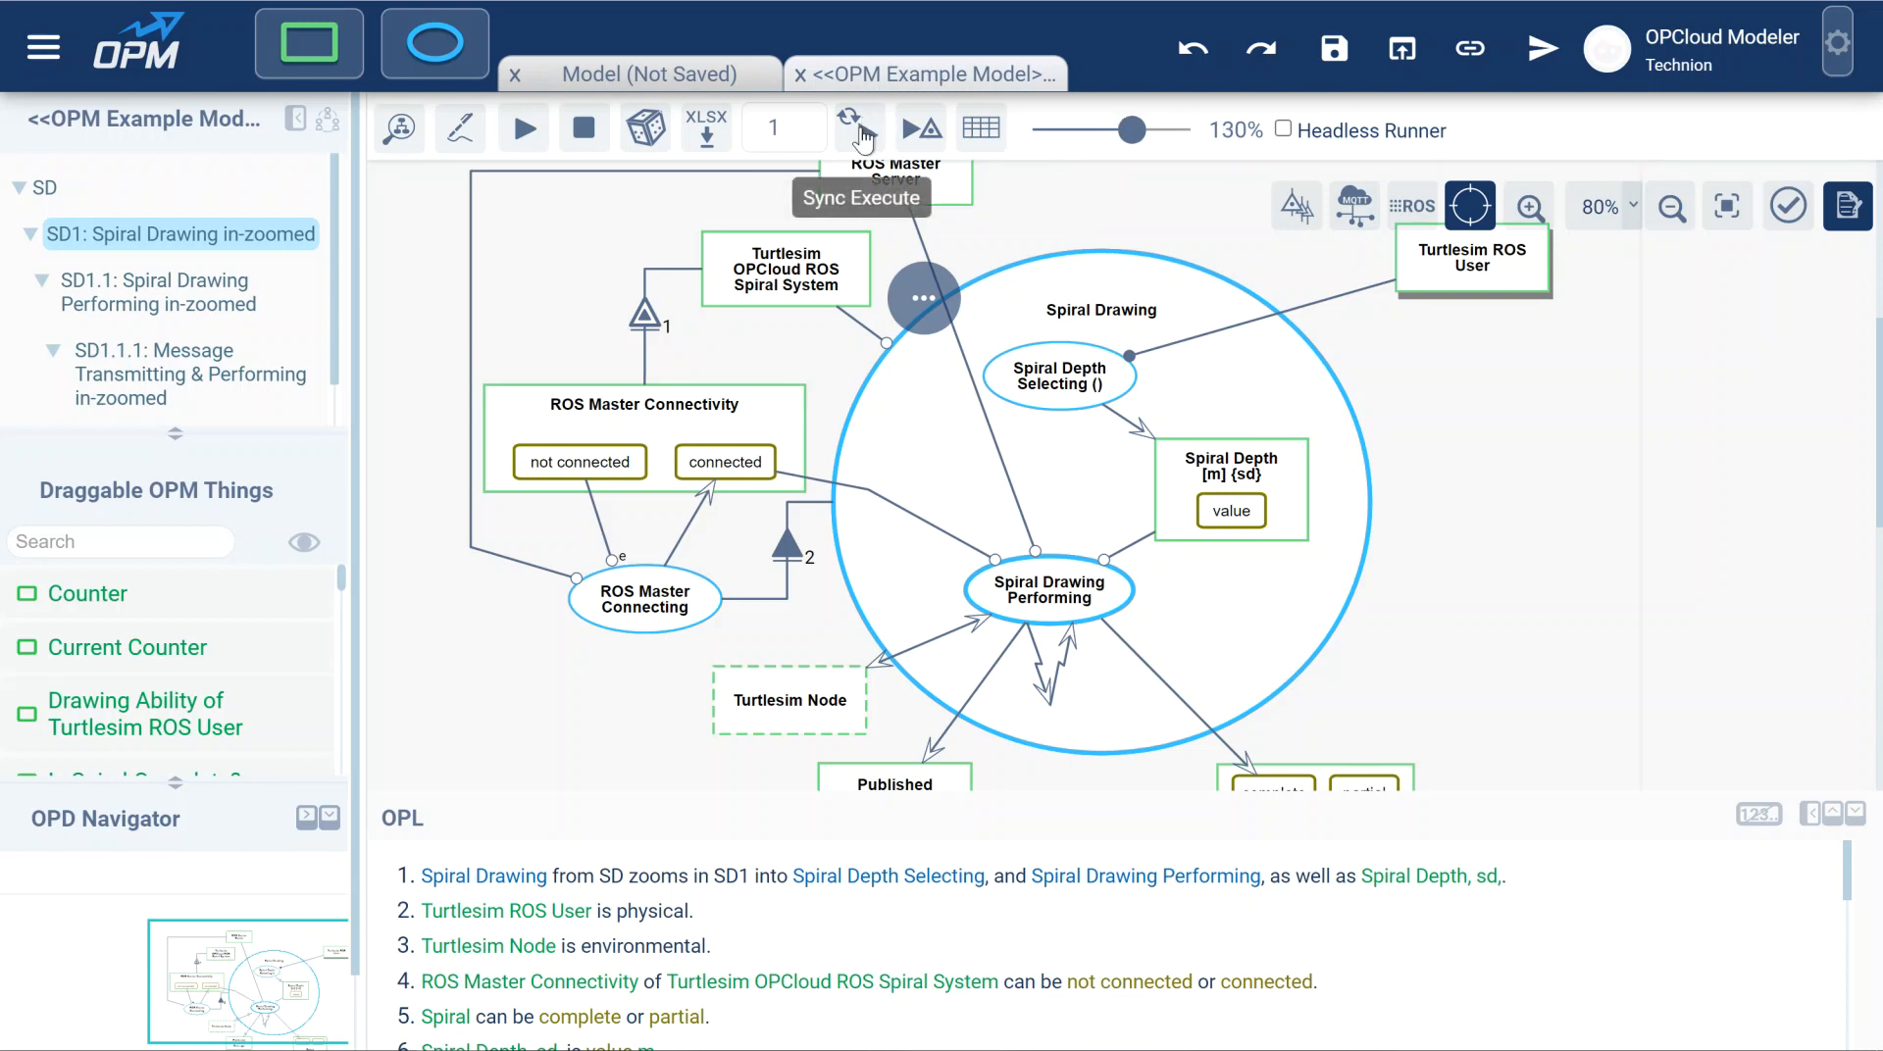
{"action": "left_click", "coordinate": [645, 127]}
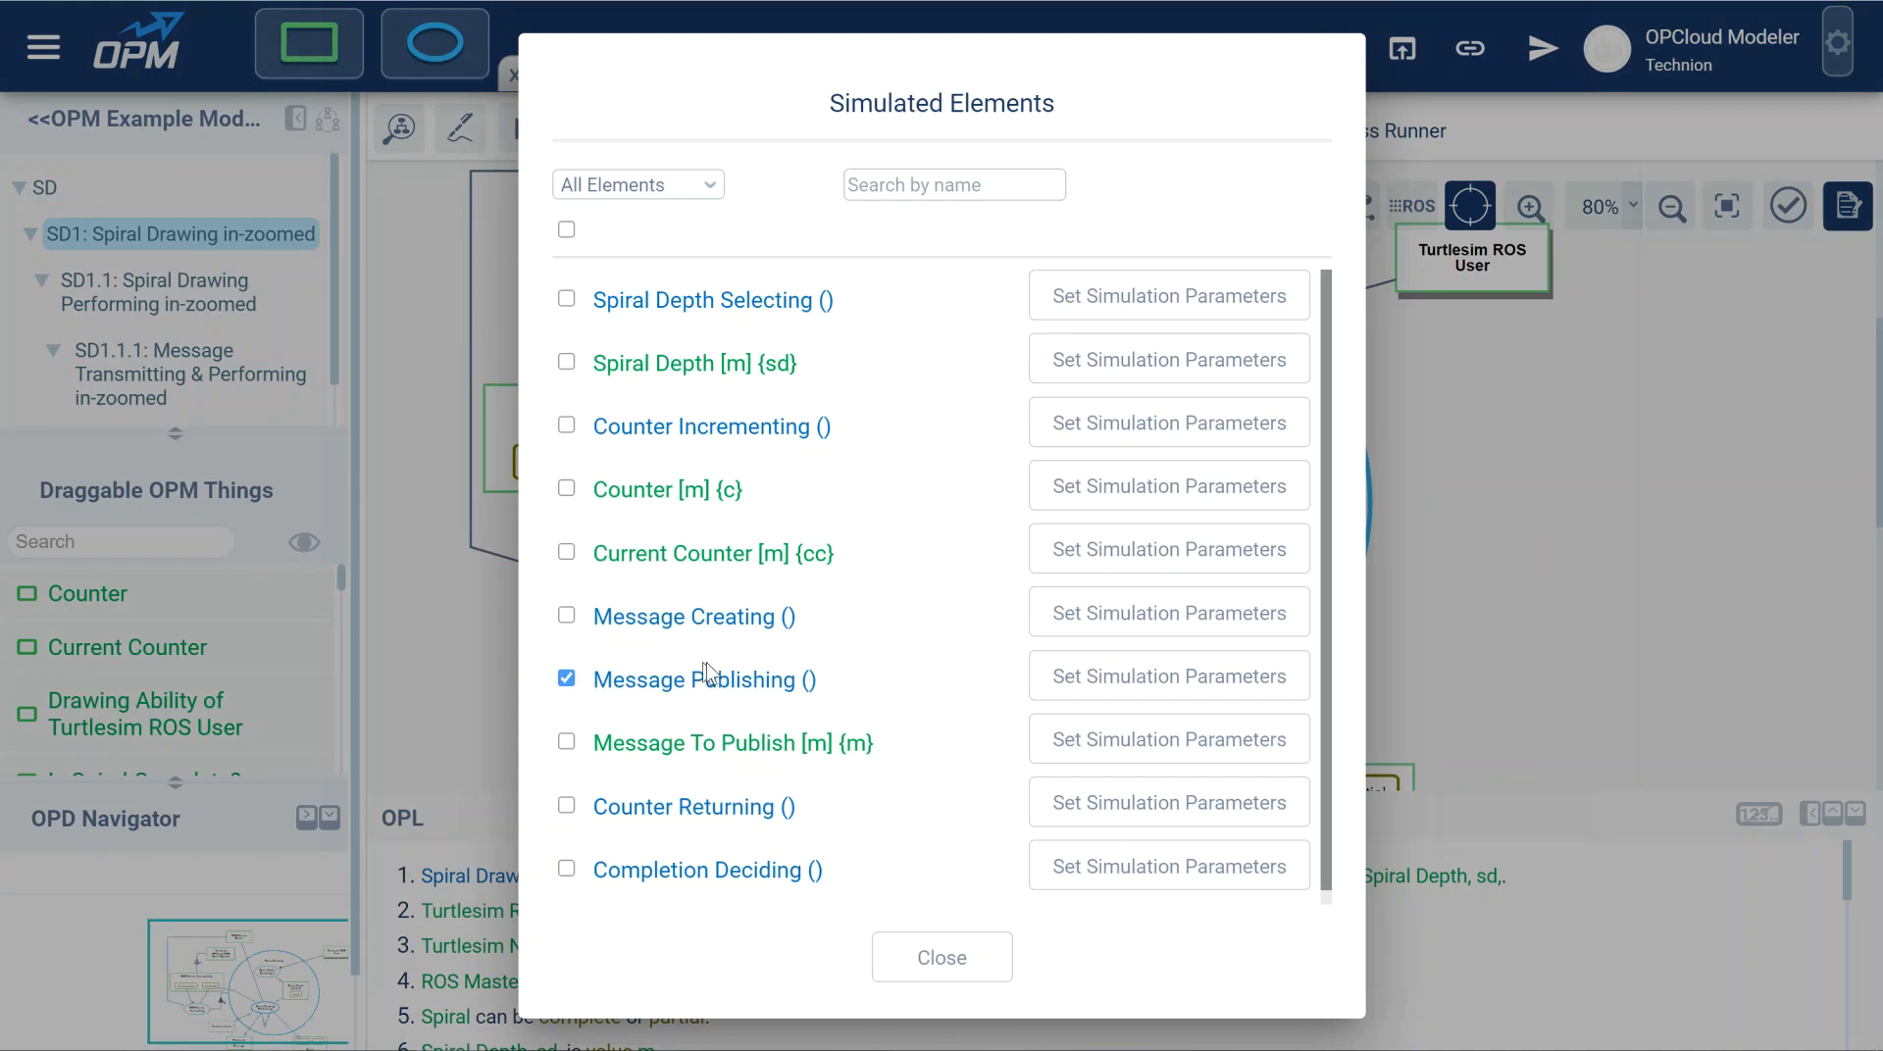
{"action": "left_click", "coordinate": [942, 959]}
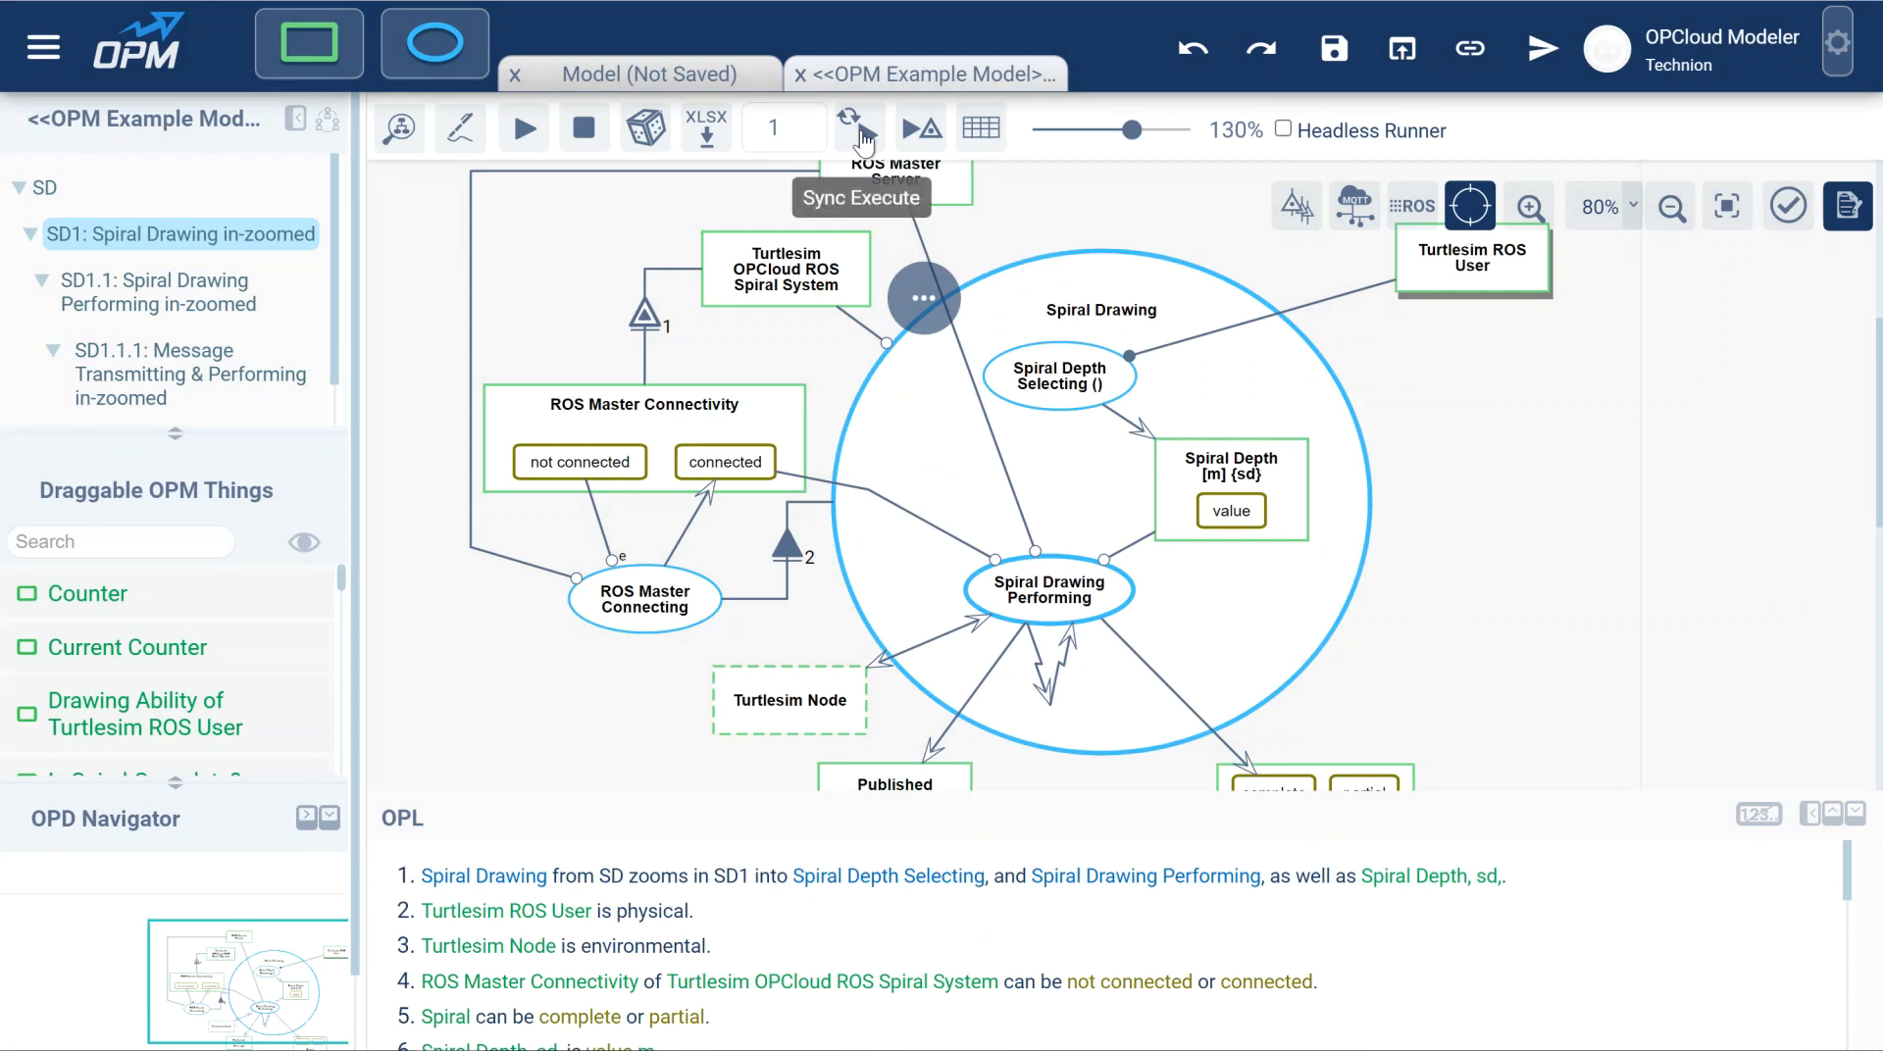
Execute the spiral drawing model in sync mode and supply 3 as the requested spiral depth value.
{"action": "left_click", "coordinate": [866, 138]}
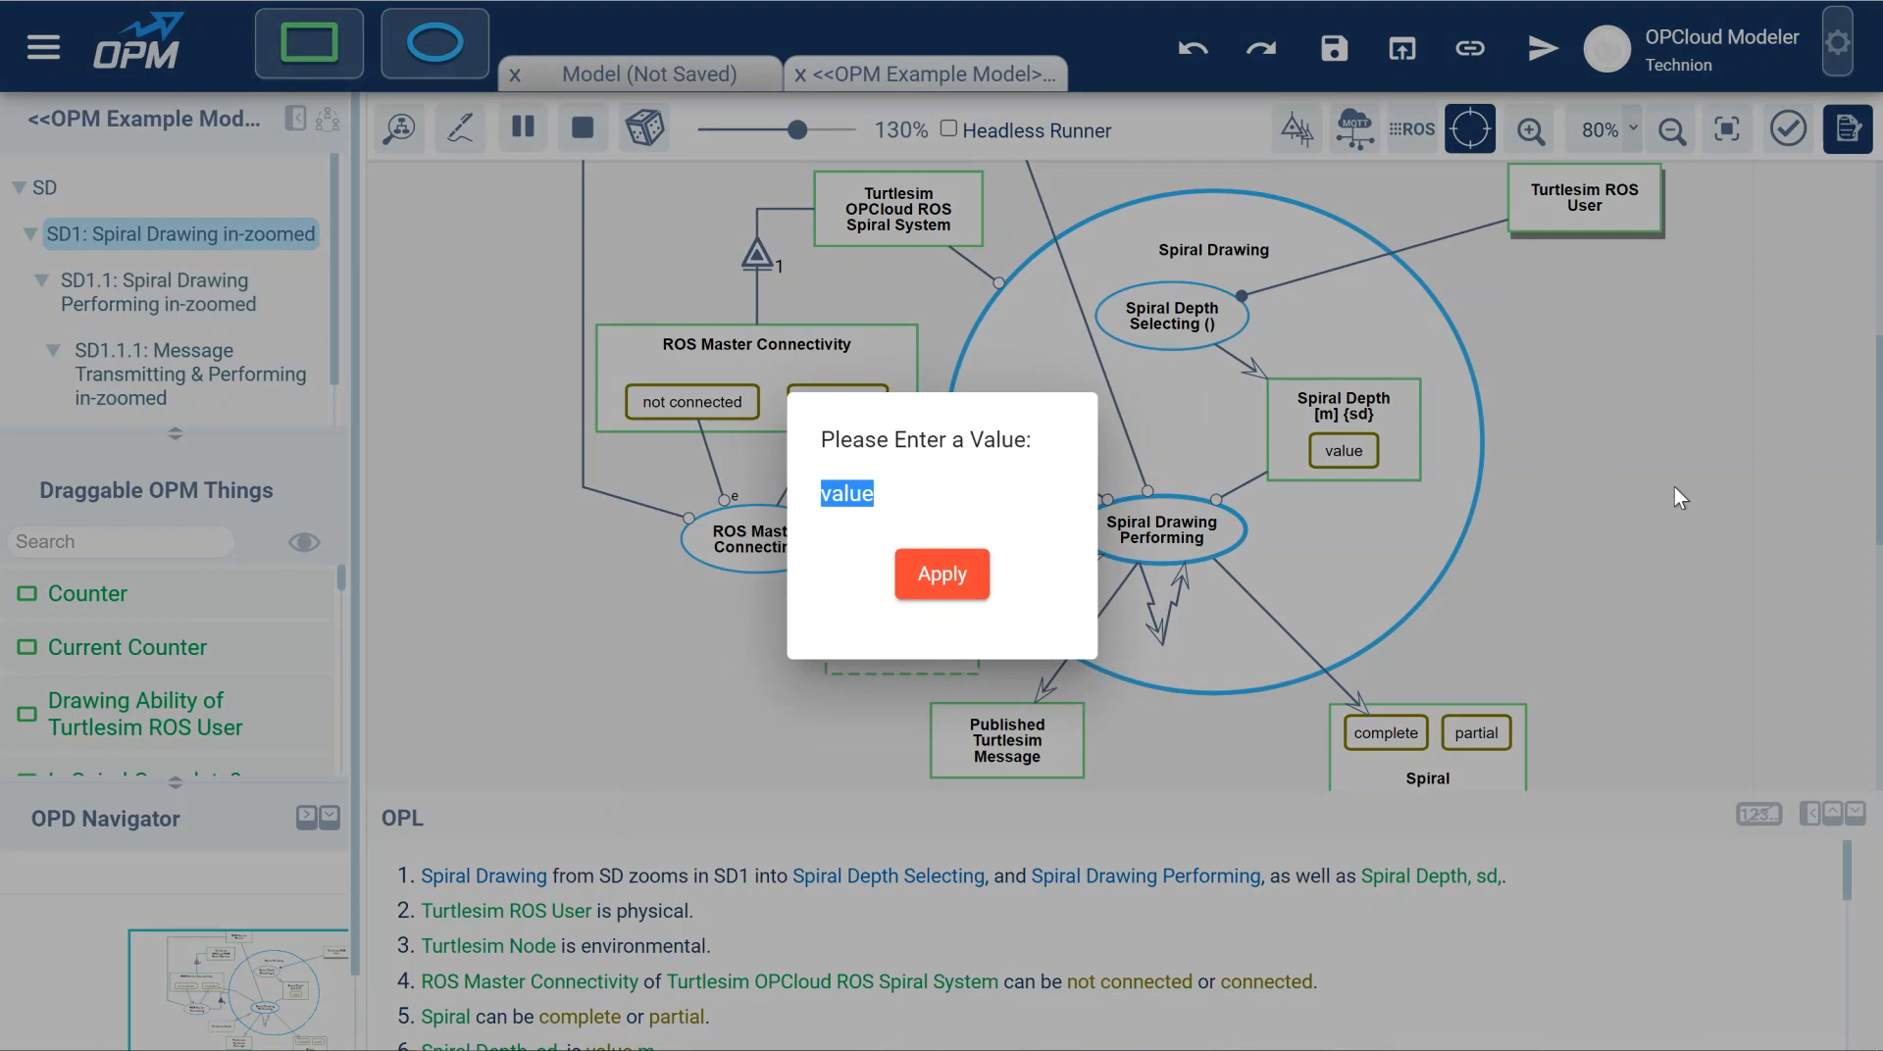
{"action": "type", "text": "3"}
{"action": "left_click", "coordinate": [942, 579]}
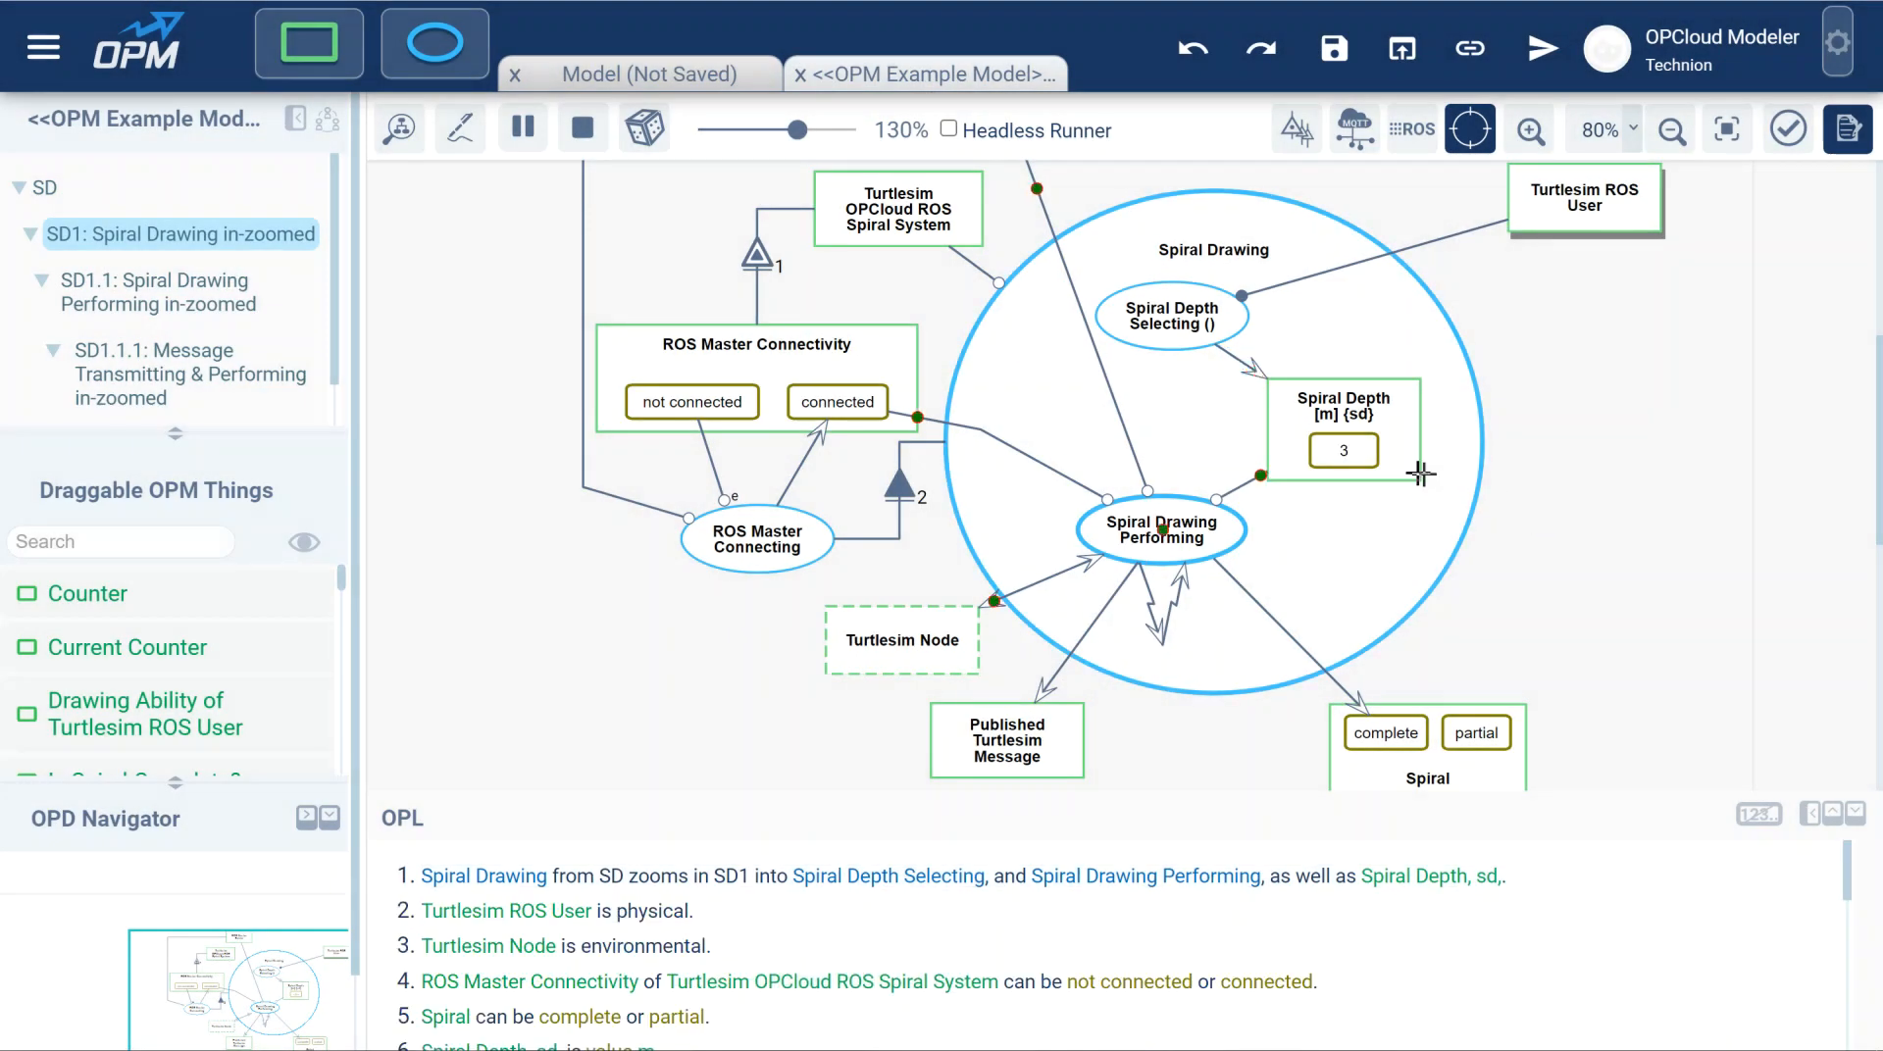